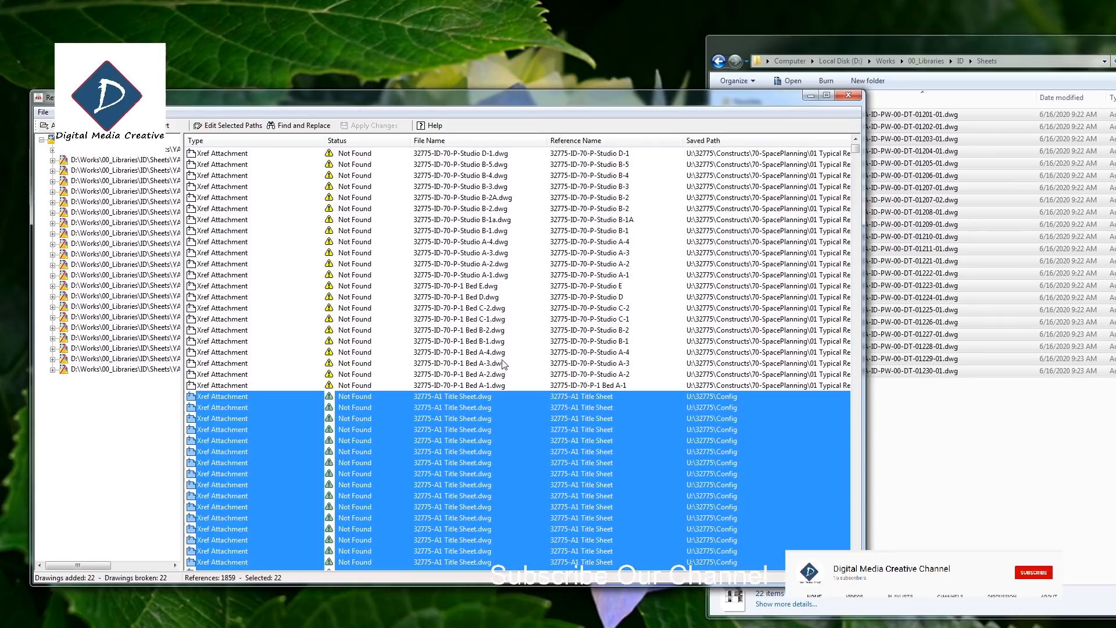
Step: Switch to Windows Explorer, open the Constructs folder under D:\Works\00_Libraries\ID and copy its path
{"action": "left_click", "coordinate": [940, 436]}
{"action": "left_click_drag", "start_coordinate": [917, 40], "coordinate": [687, 63]}
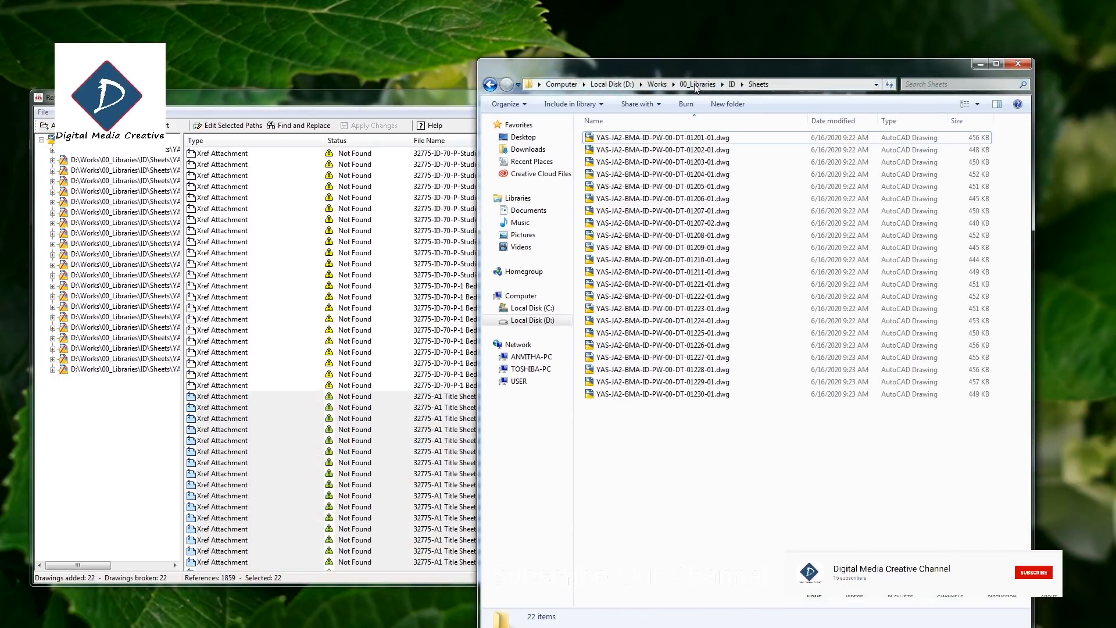
{"action": "left_click", "coordinate": [731, 84]}
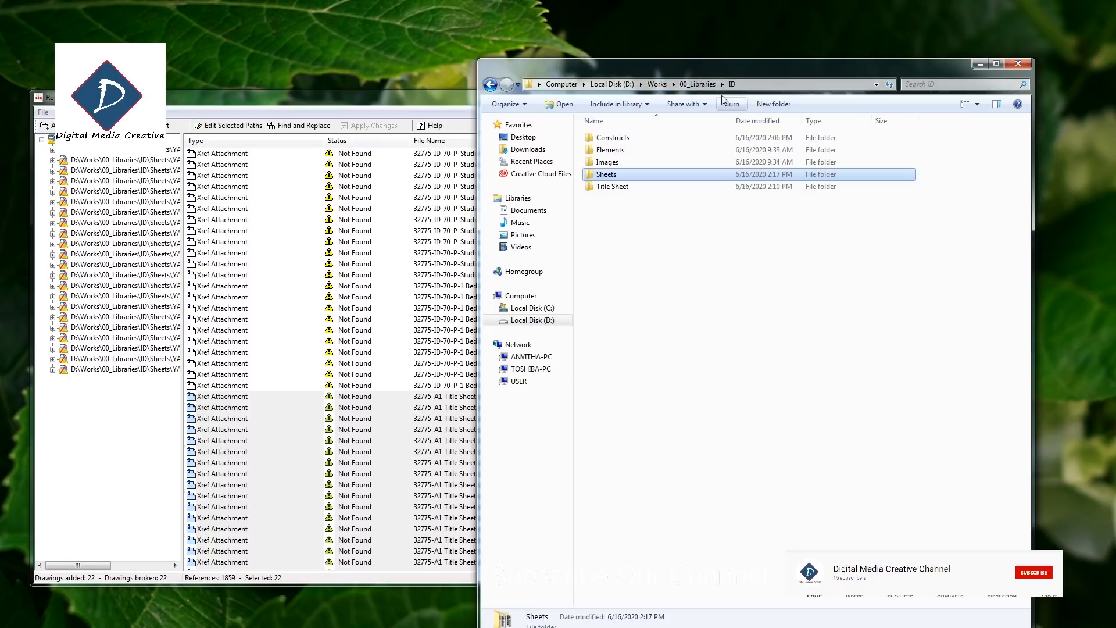
{"action": "double_click", "coordinate": [629, 142]}
{"action": "left_click_drag", "start_coordinate": [675, 75], "coordinate": [959, 60]}
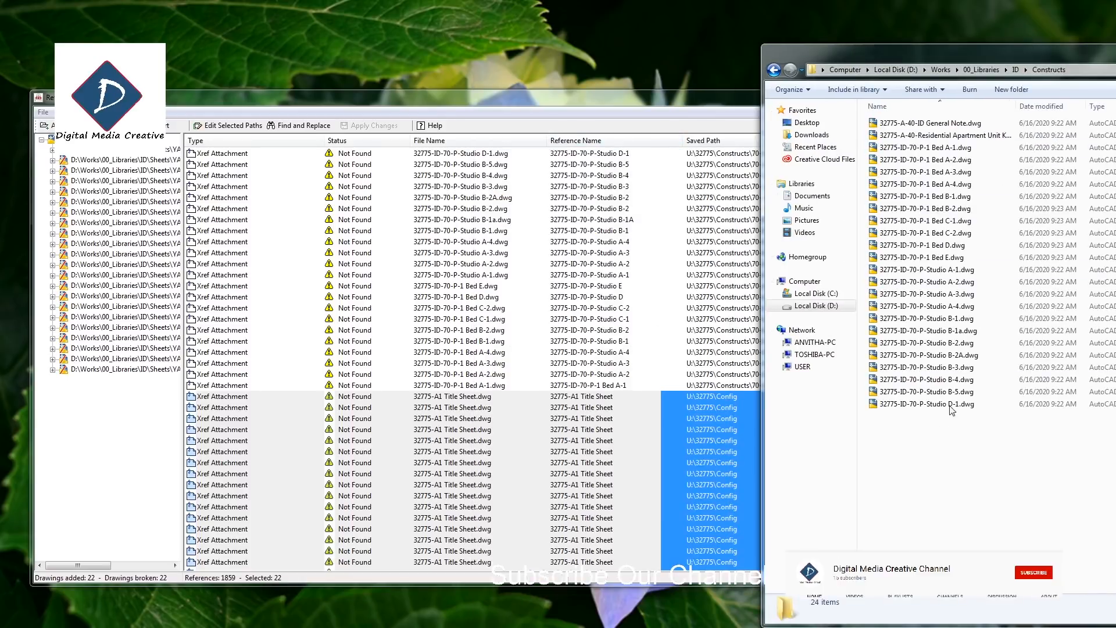
{"action": "left_click_drag", "start_coordinate": [982, 50], "coordinate": [776, 70]}
{"action": "left_click", "coordinate": [882, 89]}
{"action": "key", "text": "ctrl+c"}
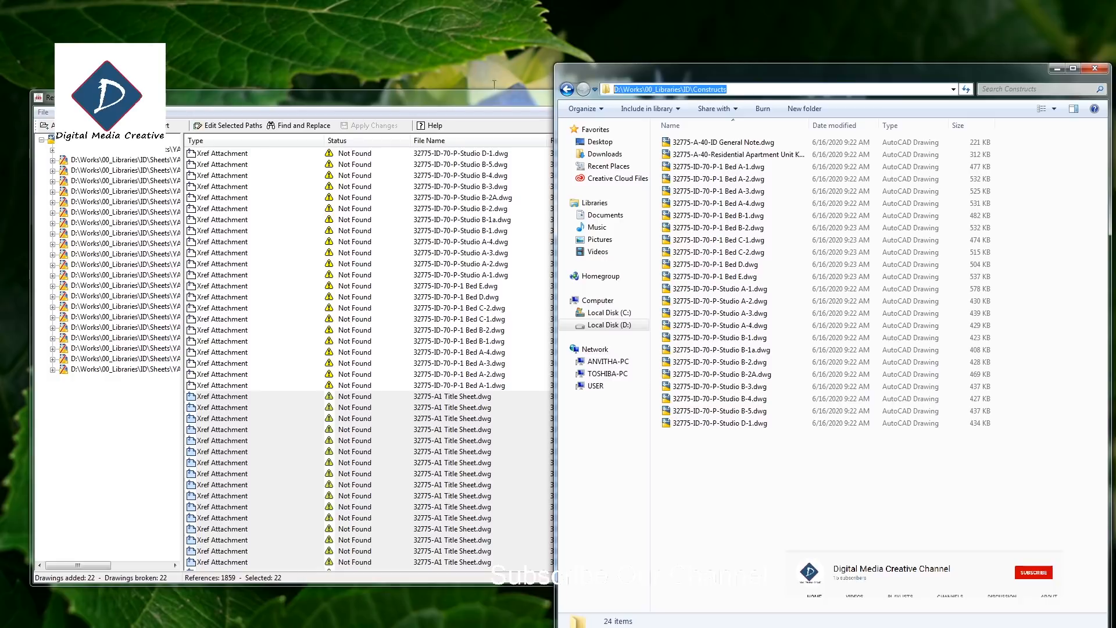
Step: Back in Reference Manager, set the saved path of all Studio and 1 Bed xrefs to D:\Works\00_Libraries\ID\Constructs
{"action": "left_click", "coordinate": [382, 114]}
{"action": "left_click", "coordinate": [477, 154]}
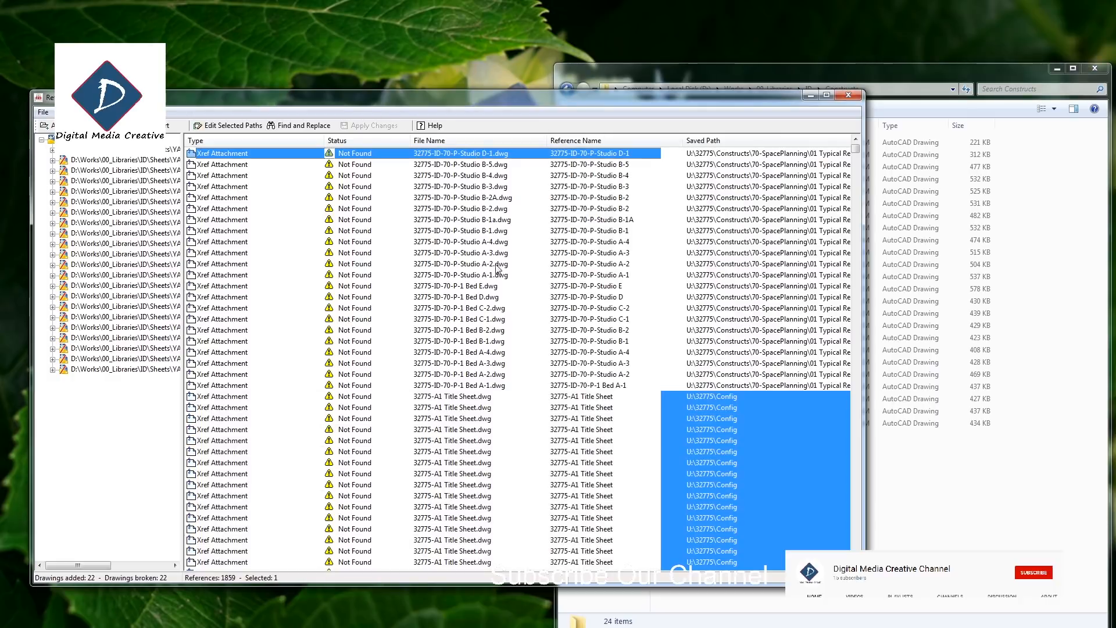
{"action": "left_click", "coordinate": [488, 386], "text": "shift"}
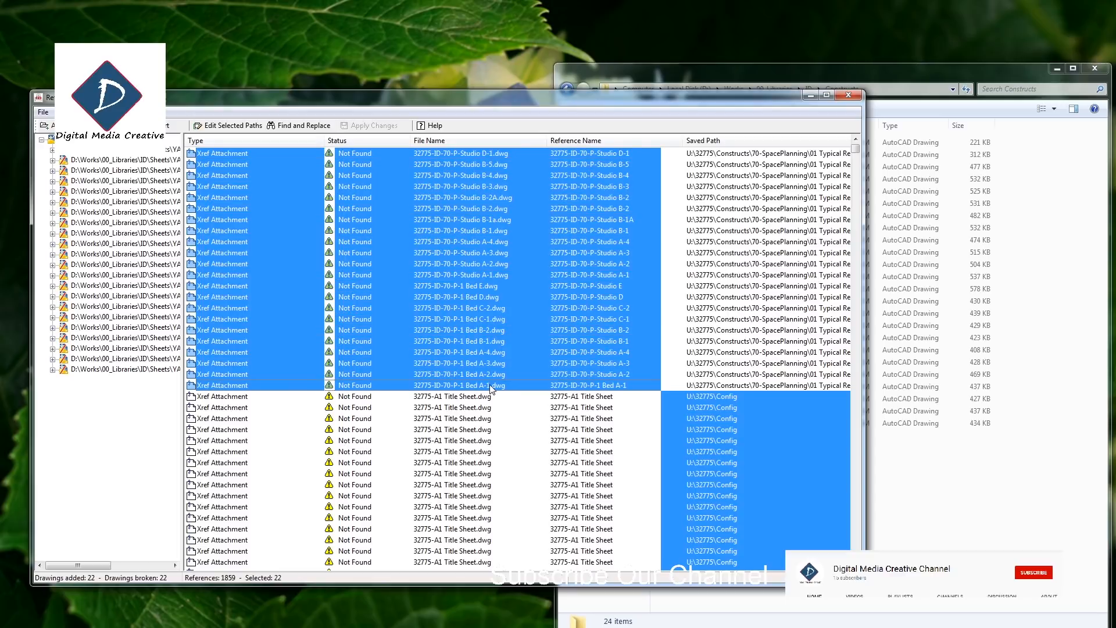
{"action": "right_click", "coordinate": [455, 174]}
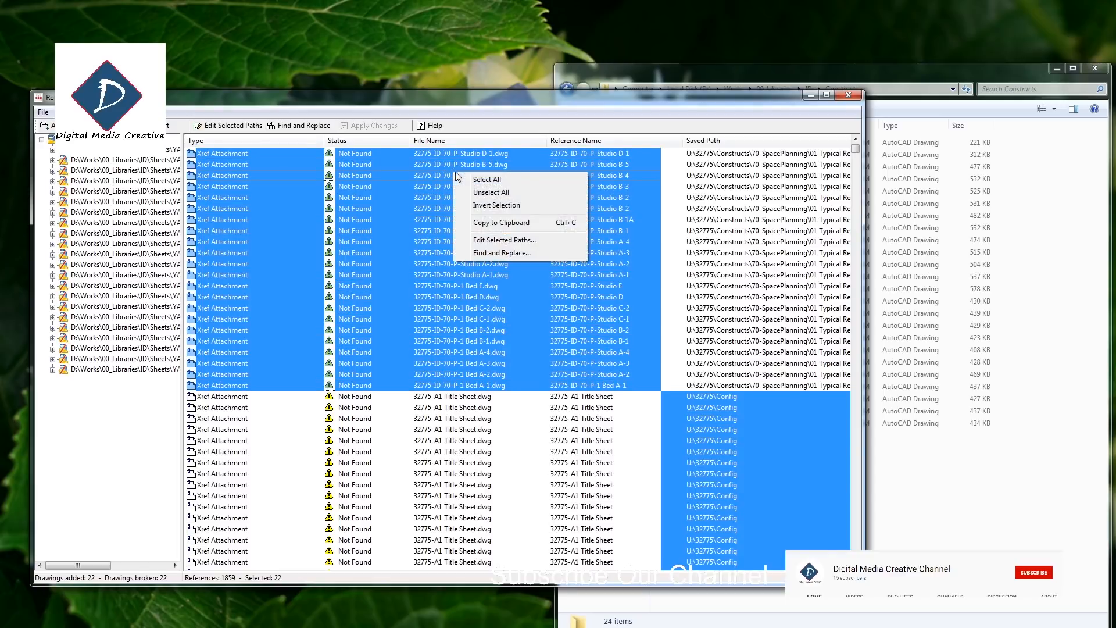
{"action": "left_click", "coordinate": [500, 240]}
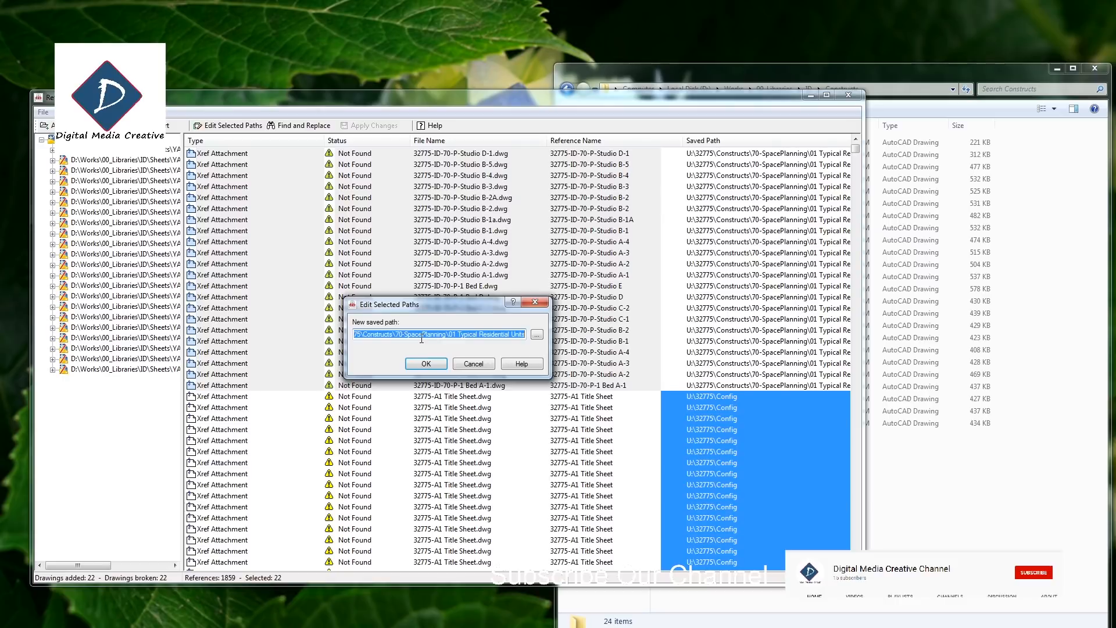
{"action": "key", "text": "BackSpace"}
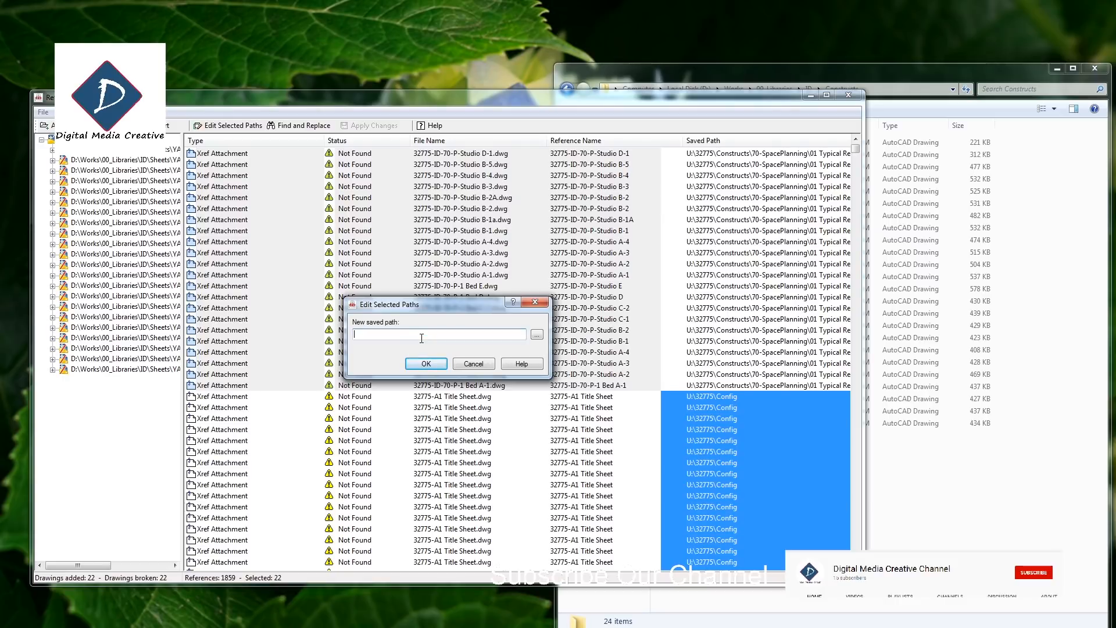
{"action": "key", "text": "ctrl+v"}
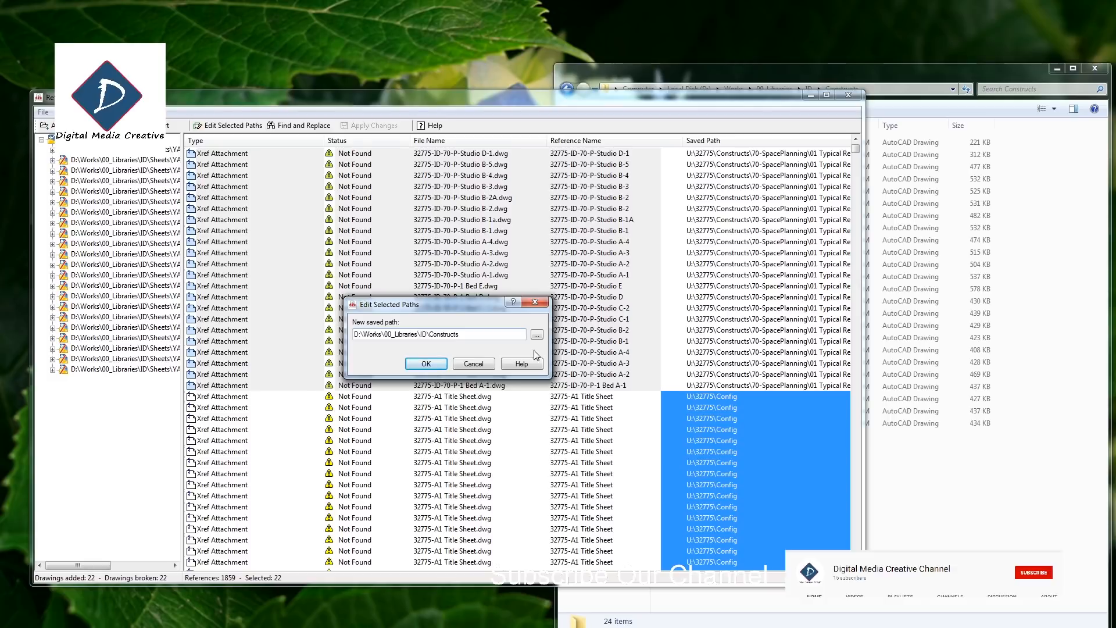
{"action": "left_click", "coordinate": [429, 364]}
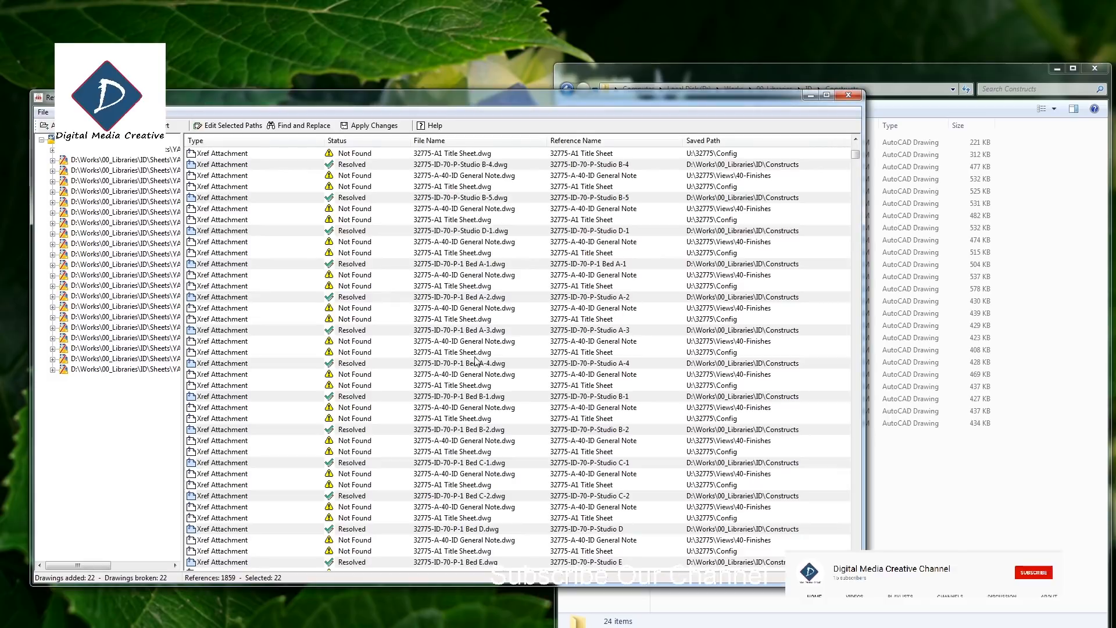
Step: Sort the references by status and check the relinked Studio and 1 Bed xrefs
{"action": "left_click", "coordinate": [350, 141]}
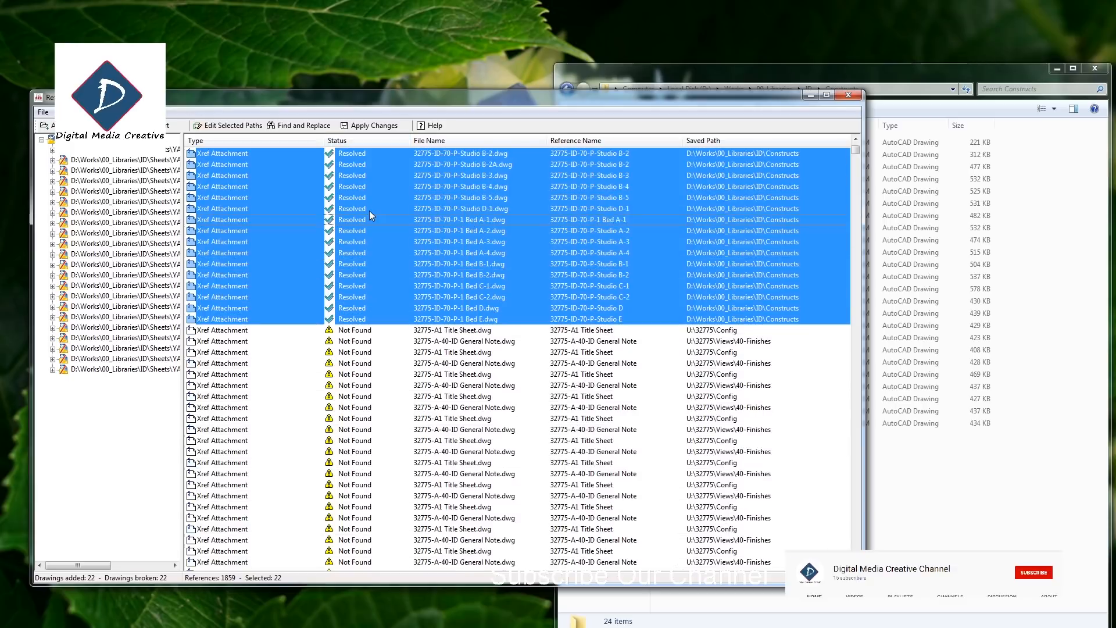
{"action": "scroll", "coordinate": [377, 354], "scroll_direction": "down", "scroll_amount": 5}
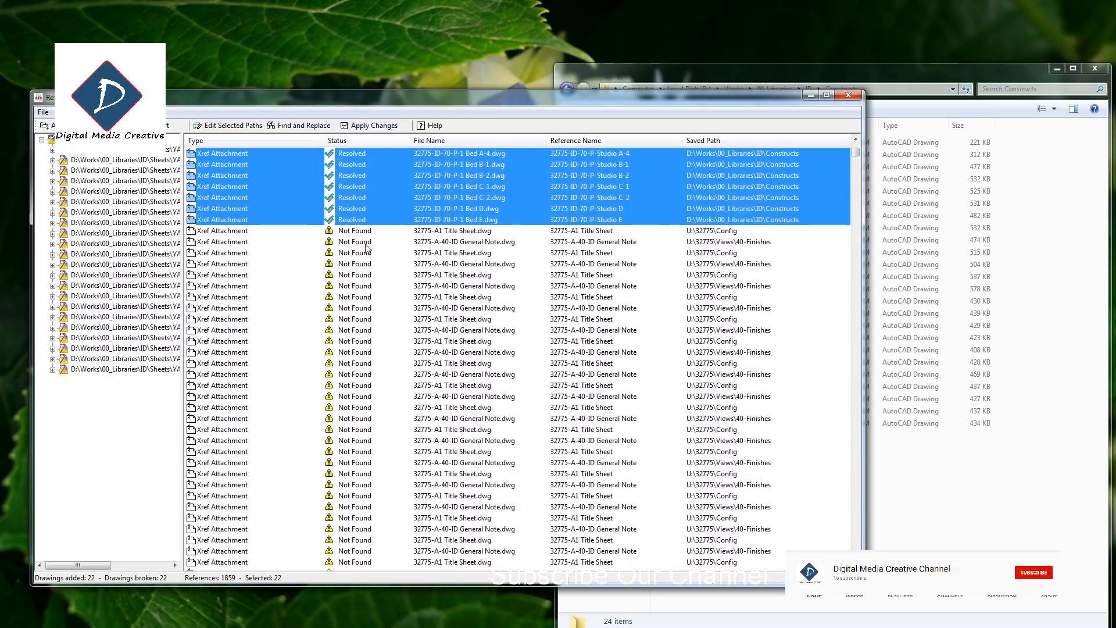
{"action": "scroll", "coordinate": [346, 180], "scroll_direction": "up", "scroll_amount": 5}
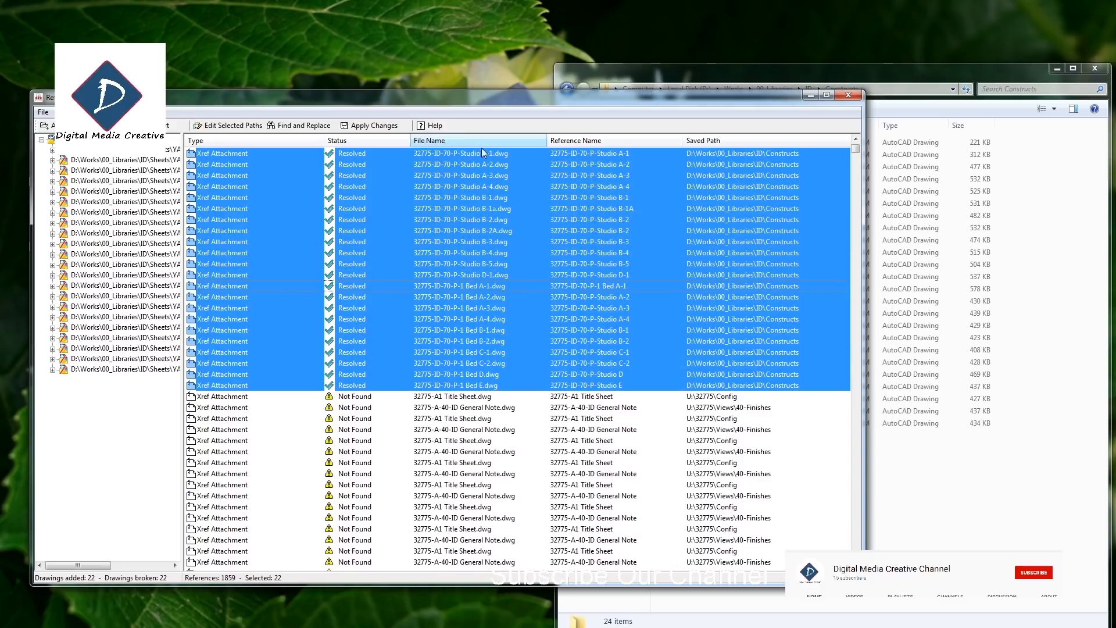
Step: Sort the references by file name and type, and select all the 32775-A1 Title Sheet.dwg xrefs
{"action": "left_click", "coordinate": [454, 141]}
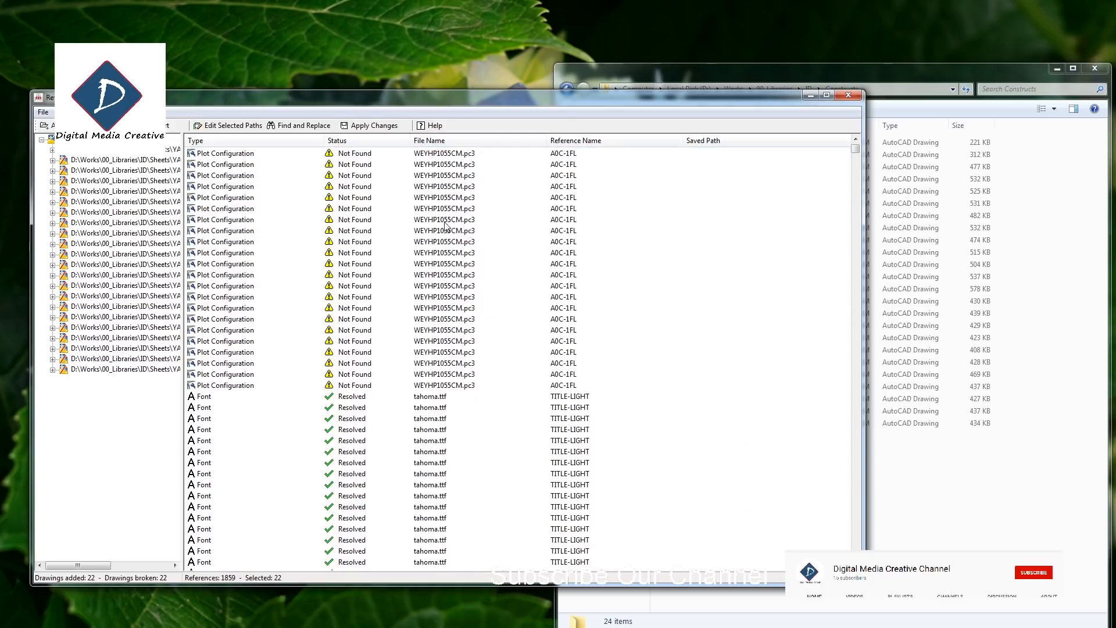
{"action": "left_click", "coordinate": [241, 141]}
{"action": "left_click", "coordinate": [400, 286]}
{"action": "scroll", "coordinate": [421, 360], "scroll_direction": "down", "scroll_amount": 6}
{"action": "left_click", "coordinate": [370, 199]}
{"action": "scroll", "coordinate": [521, 292], "scroll_direction": "up", "scroll_amount": 6}
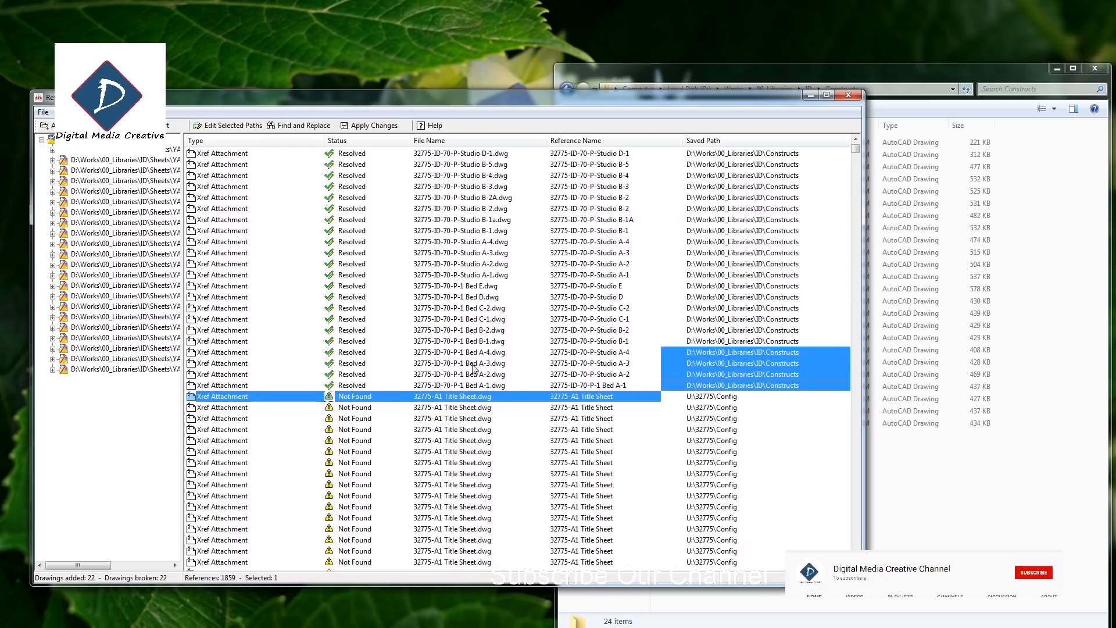
{"action": "scroll", "coordinate": [547, 378], "scroll_direction": "down", "scroll_amount": 3}
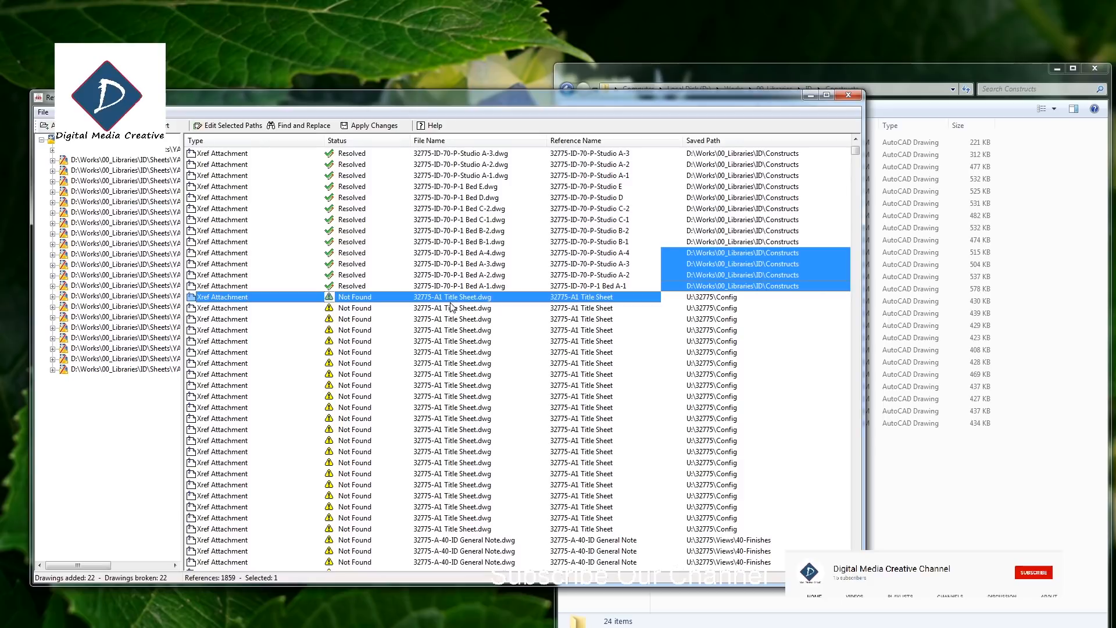
{"action": "left_click", "coordinate": [479, 529], "text": "shift"}
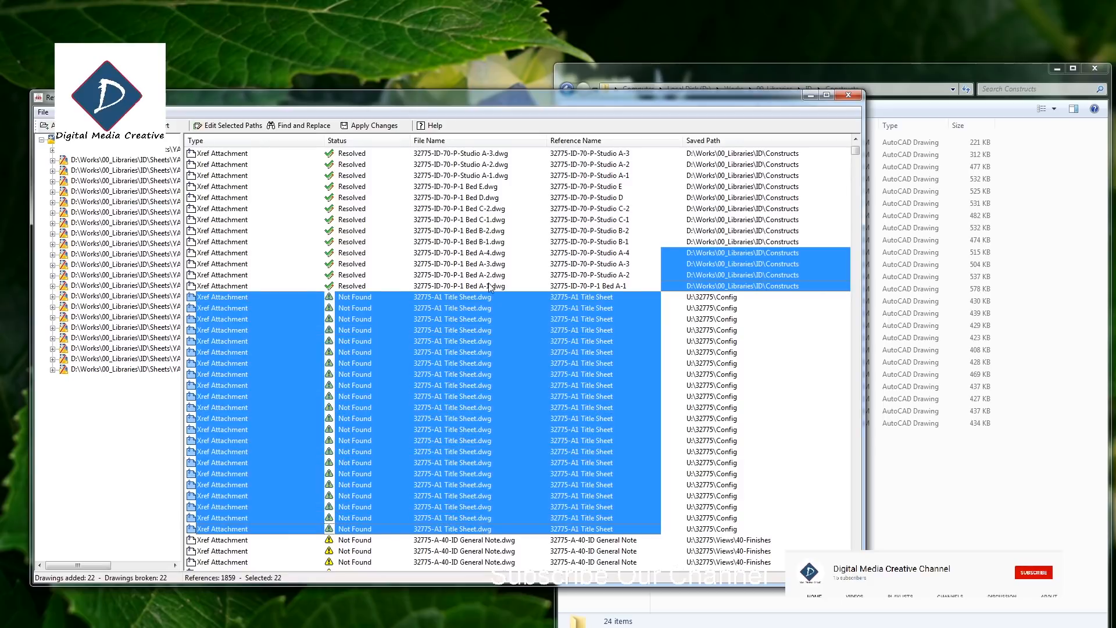
Step: Switch to Windows Explorer, open the Title Sheet folder under ID and copy its path
{"action": "left_click", "coordinate": [937, 491]}
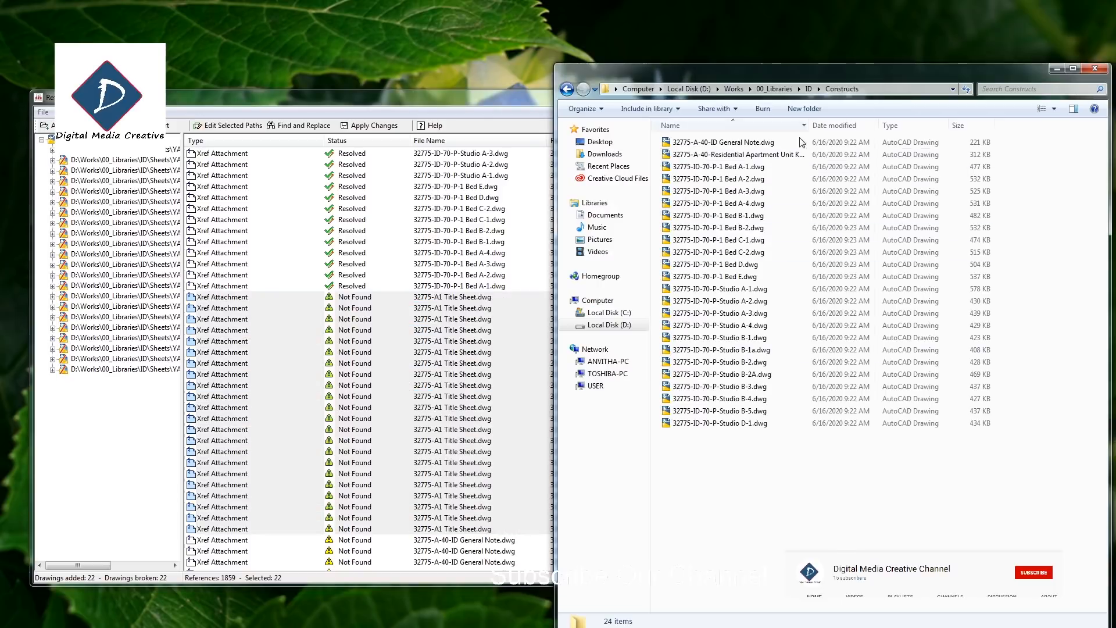
{"action": "left_click", "coordinate": [809, 89]}
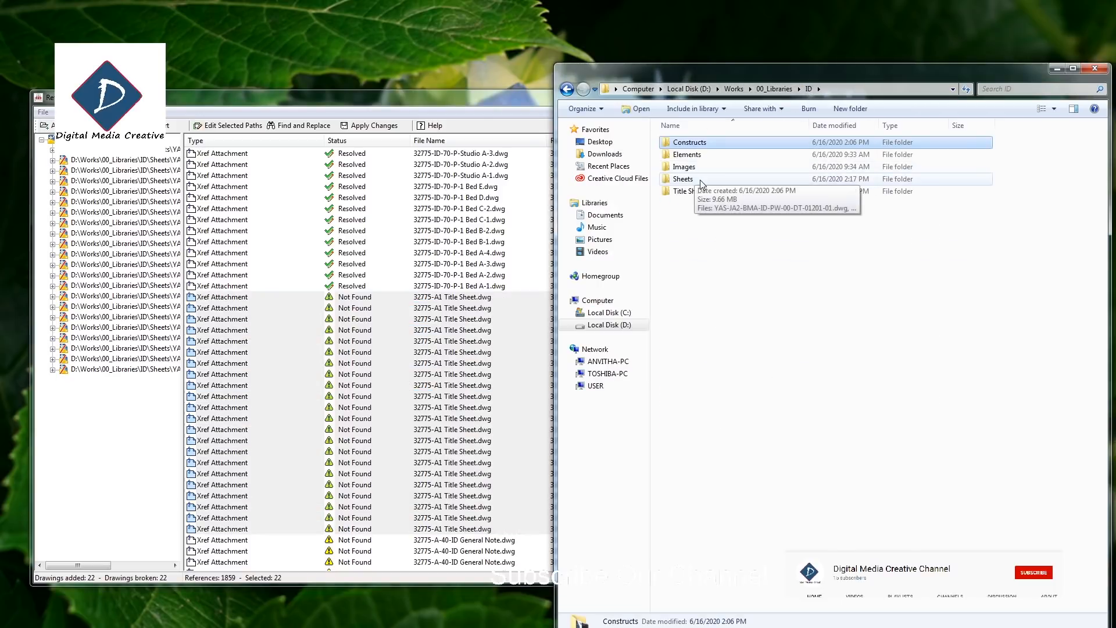
{"action": "double_click", "coordinate": [707, 195]}
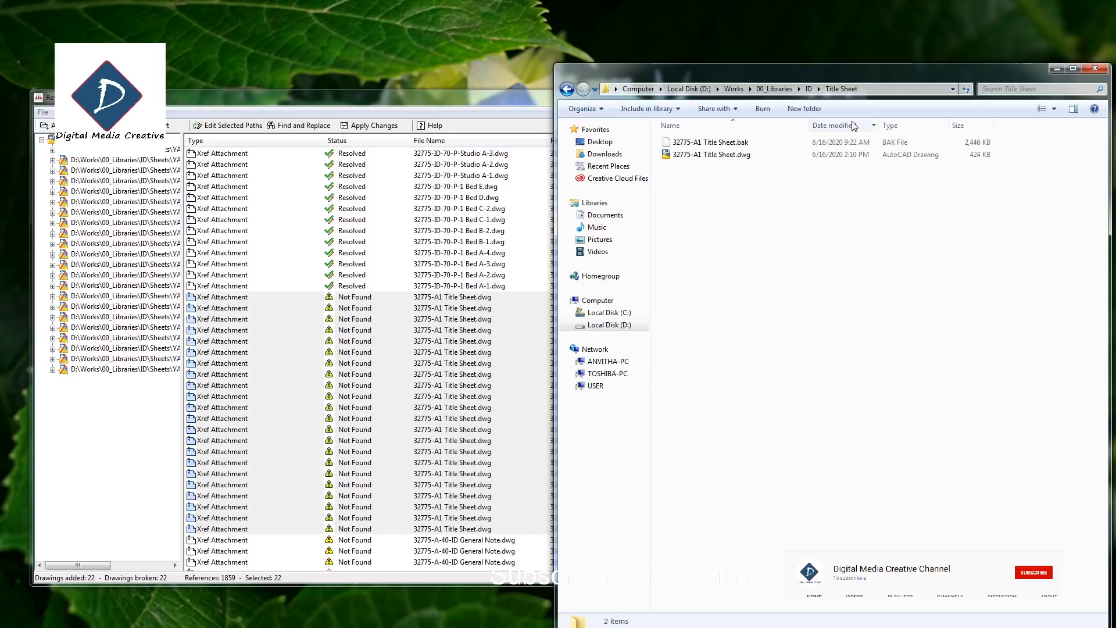
{"action": "left_click", "coordinate": [885, 91]}
{"action": "key", "text": "ctrl+c"}
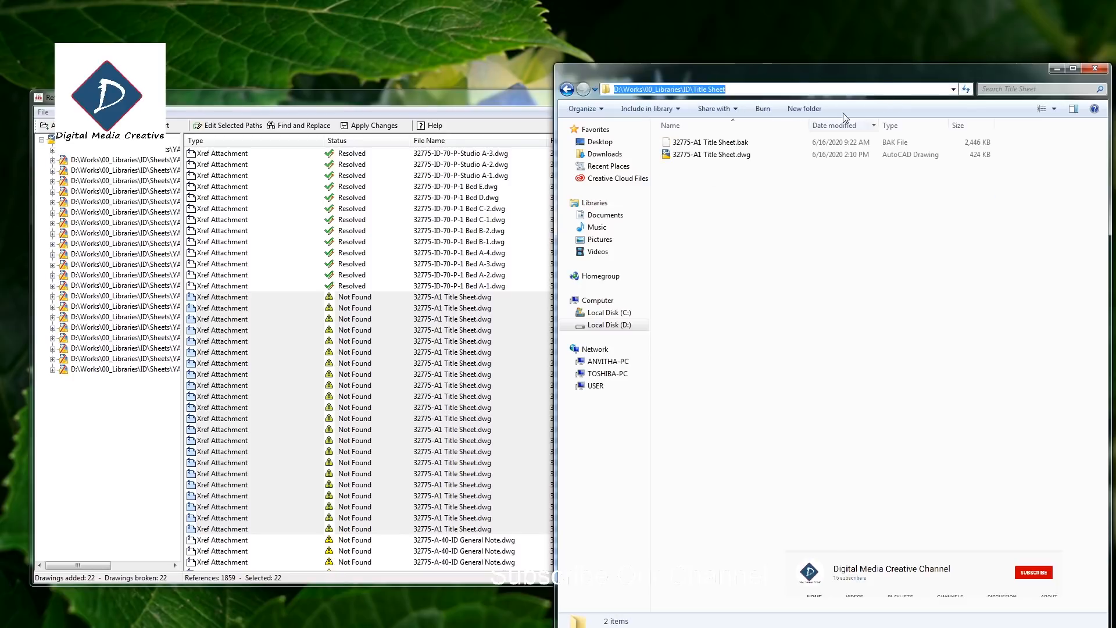
Step: Back in Reference Manager, set the selected Title Sheet xrefs' saved path to D:\Works\00_Libraries\ID\Title Sheet
{"action": "right_click", "coordinate": [356, 304]}
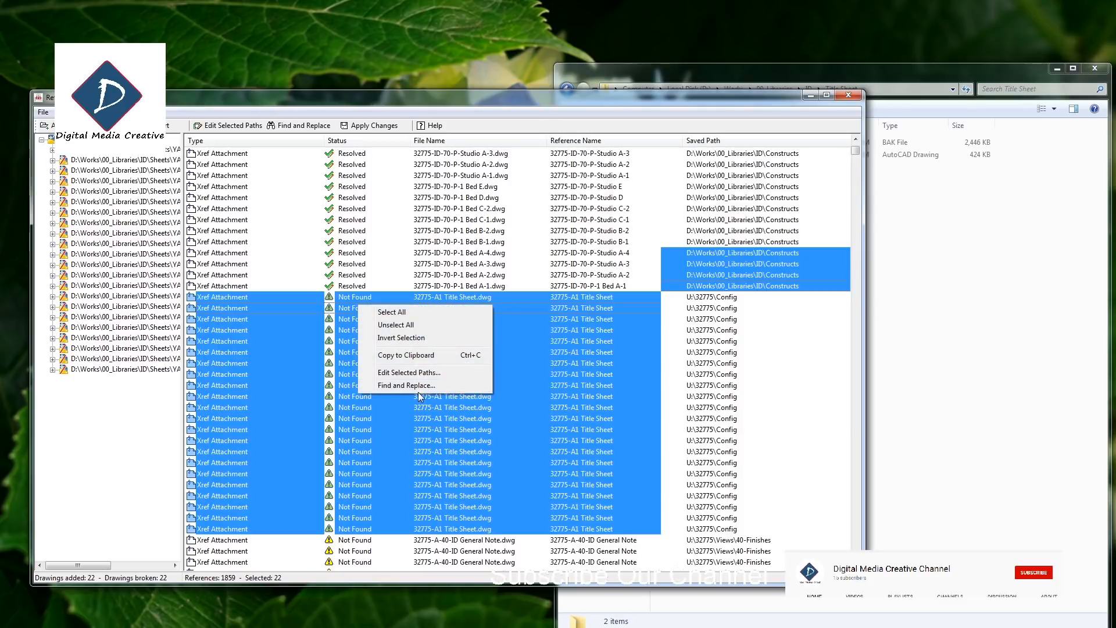
{"action": "left_click", "coordinate": [408, 373]}
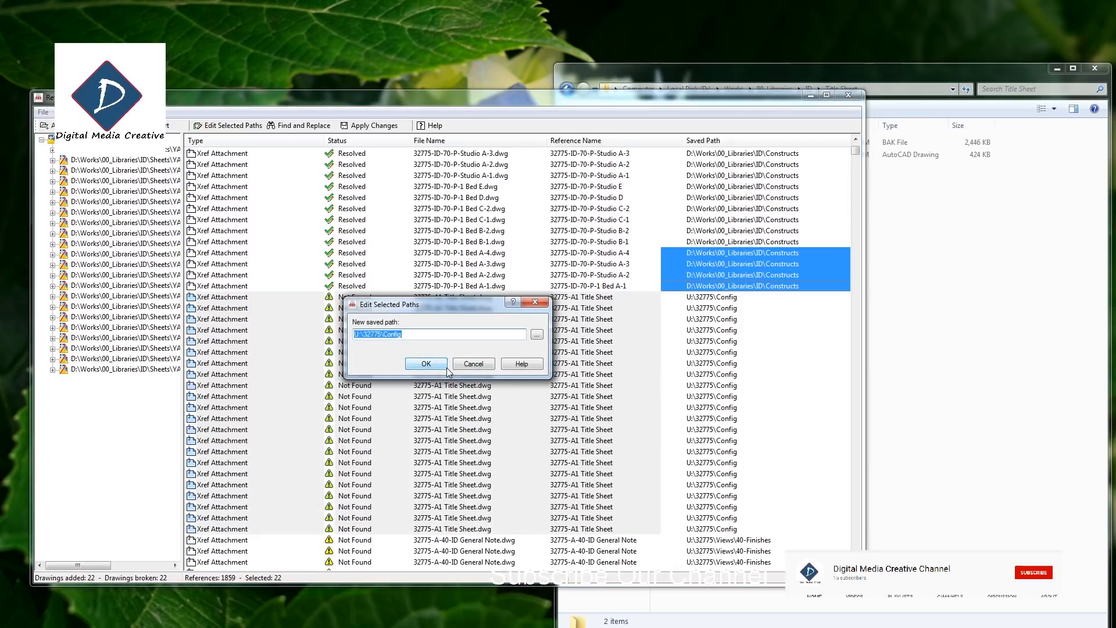
{"action": "key", "text": "ctrl+v"}
{"action": "left_click", "coordinate": [427, 364]}
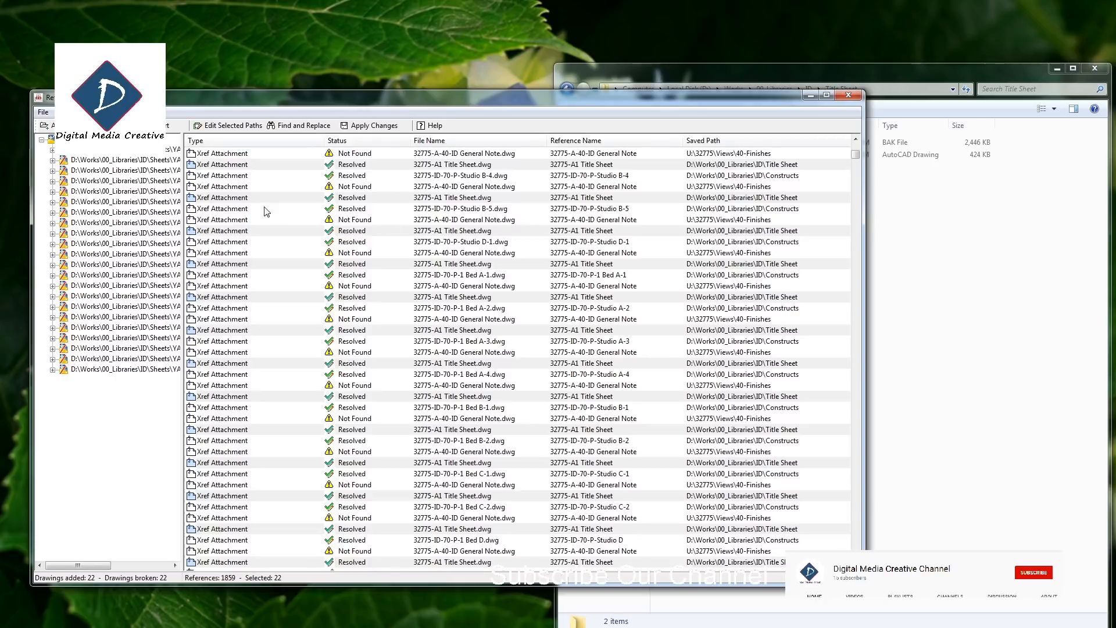
Step: Sort the reference list by status, file name and type so identical xrefs are grouped together
{"action": "left_click", "coordinate": [228, 146]}
{"action": "left_click", "coordinate": [296, 143]}
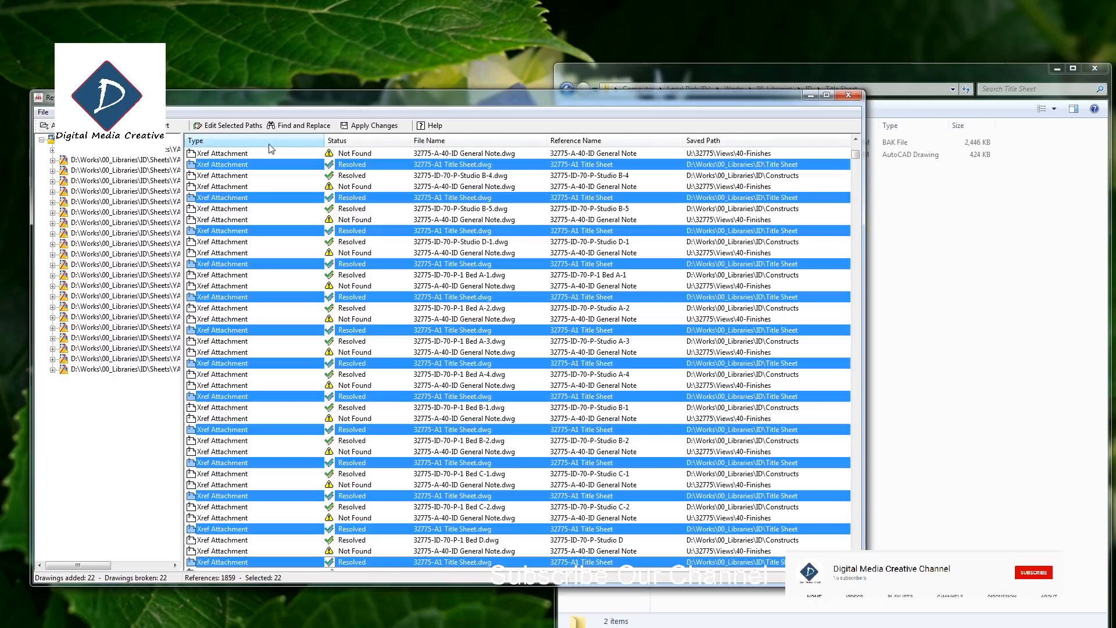
{"action": "left_click", "coordinate": [337, 141]}
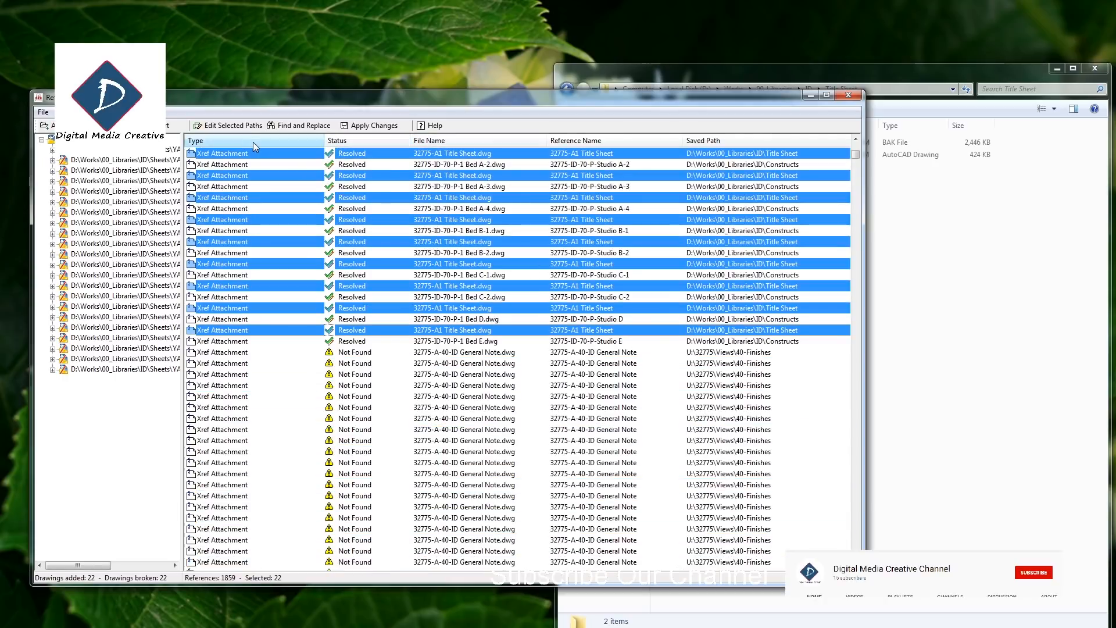
{"action": "left_click", "coordinate": [476, 142]}
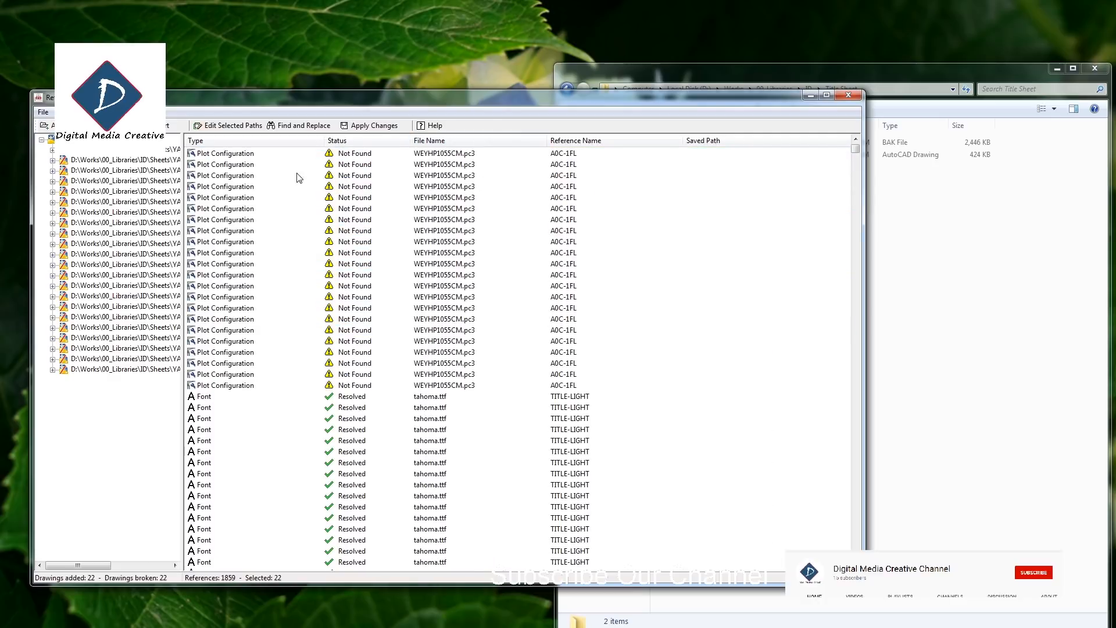
{"action": "left_click", "coordinate": [259, 142]}
Step: Select all the 32775-A-40-ID General Note.dwg xrefs and open their saved path for editing
{"action": "left_click", "coordinate": [494, 384]}
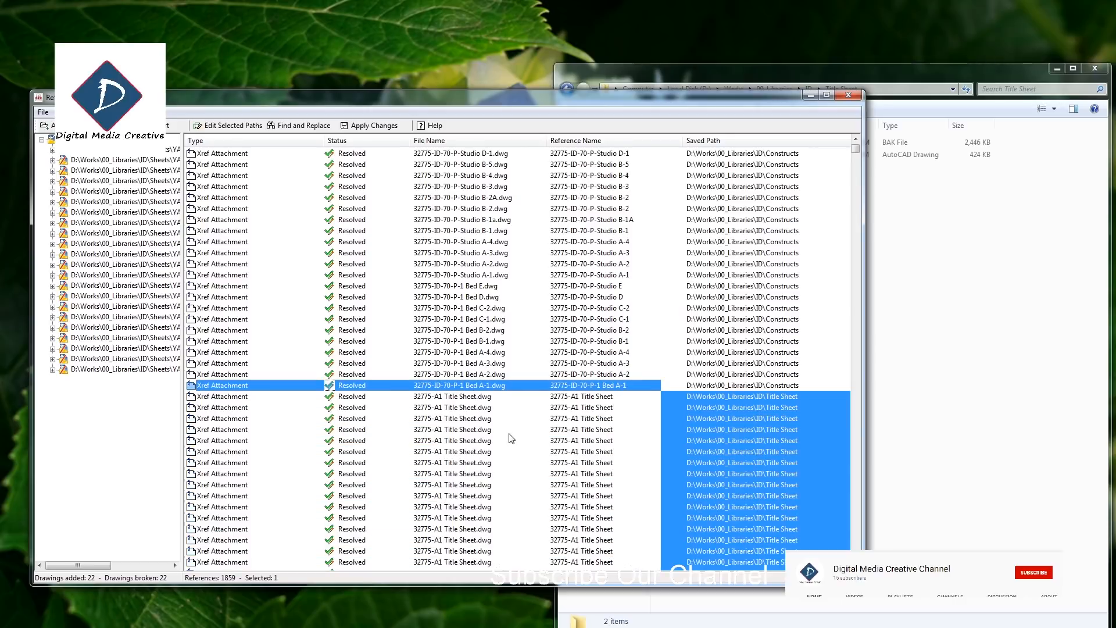
{"action": "scroll", "coordinate": [499, 403], "scroll_direction": "down", "scroll_amount": 5}
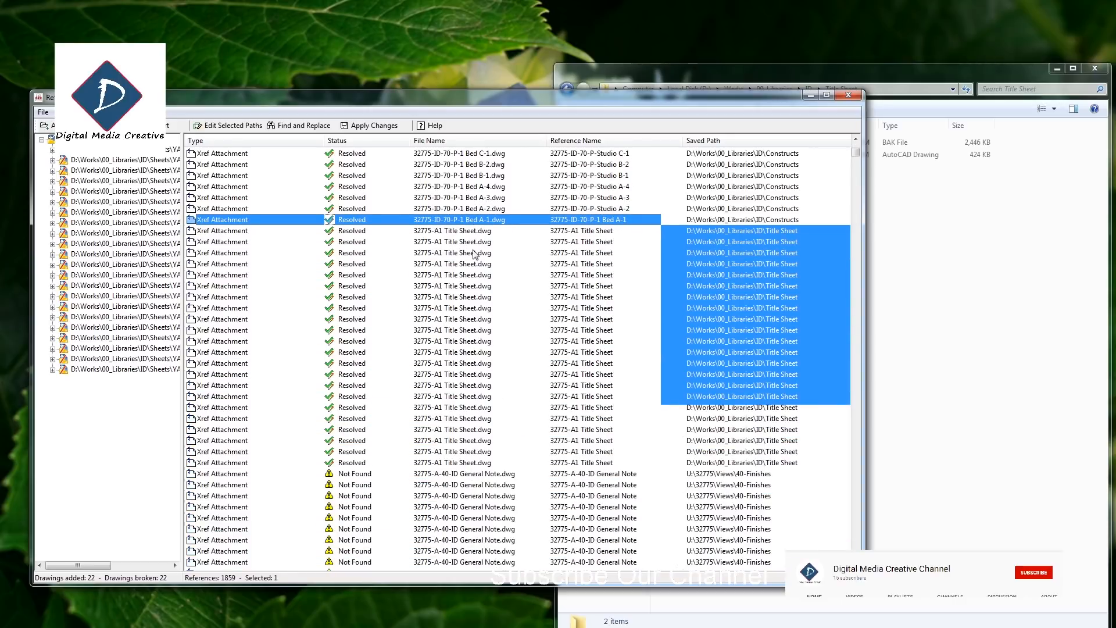
{"action": "scroll", "coordinate": [501, 384], "scroll_direction": "down", "scroll_amount": 4}
{"action": "scroll", "coordinate": [500, 388], "scroll_direction": "down", "scroll_amount": 3}
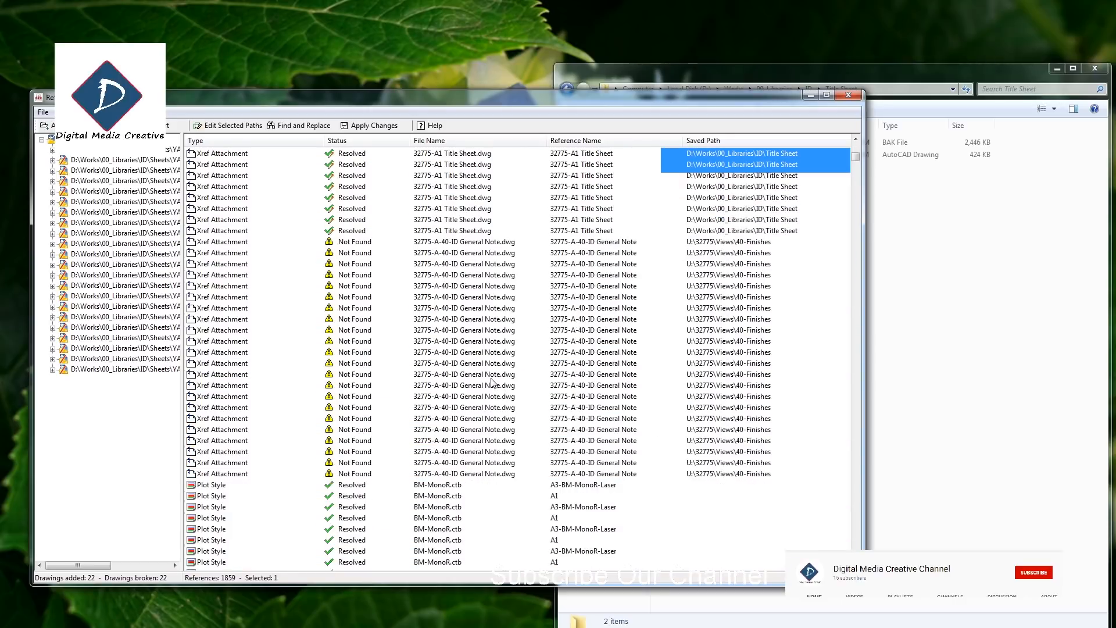
{"action": "left_click", "coordinate": [497, 243]}
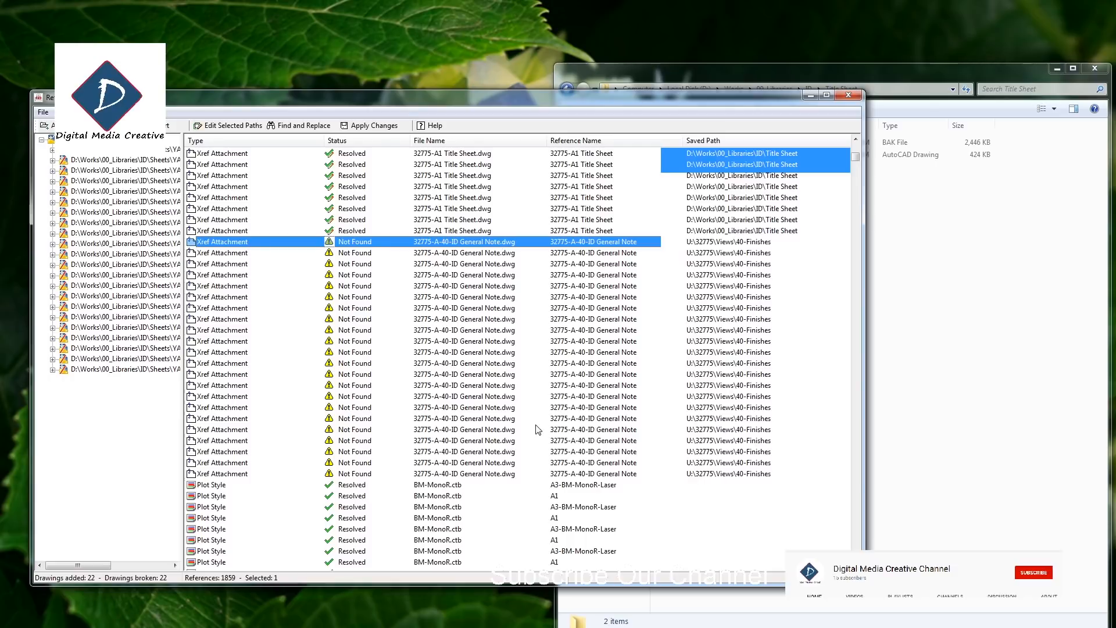
{"action": "left_click", "coordinate": [483, 475], "text": "shift"}
{"action": "right_click", "coordinate": [474, 319]}
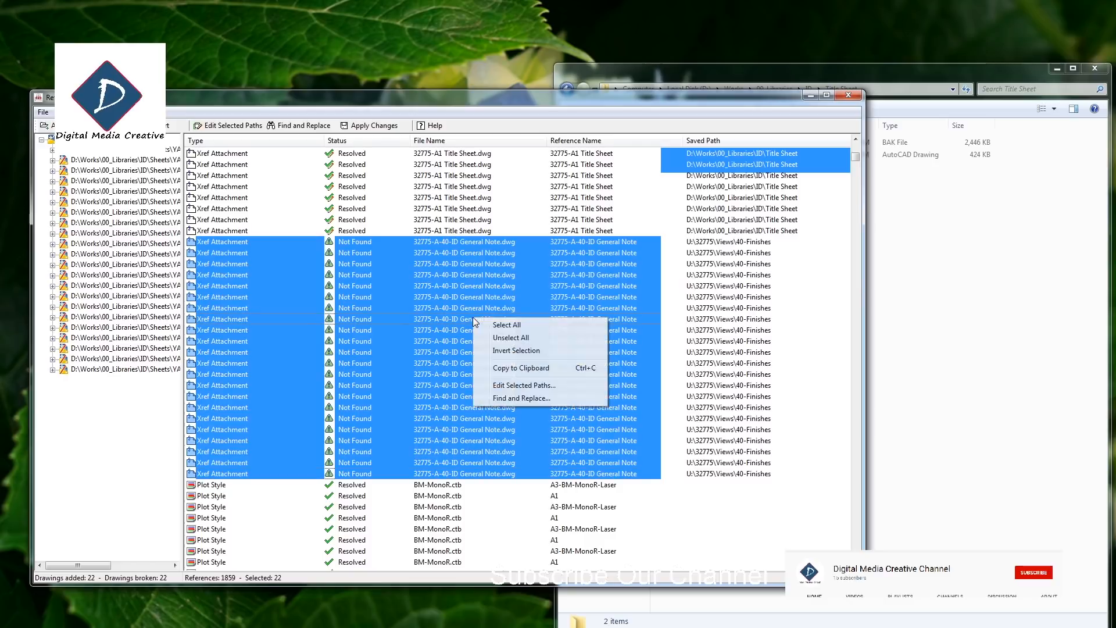
{"action": "left_click", "coordinate": [523, 386]}
Step: Switch to Windows Explorer, open the Constructs folder under ID and copy its path
{"action": "left_click", "coordinate": [977, 375]}
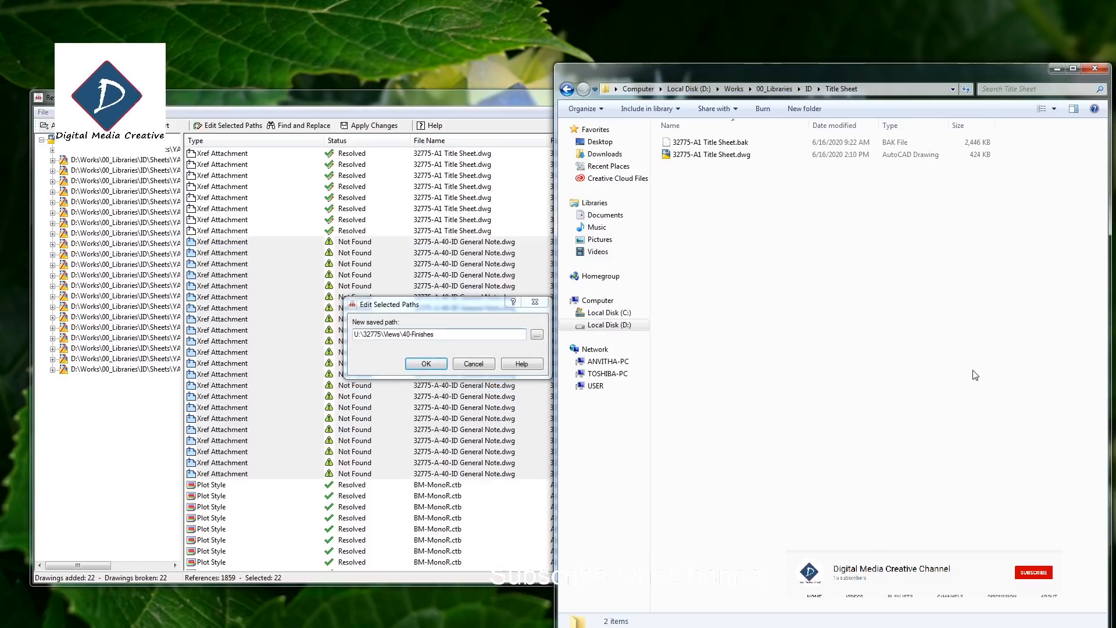
{"action": "key", "text": "BackSpace"}
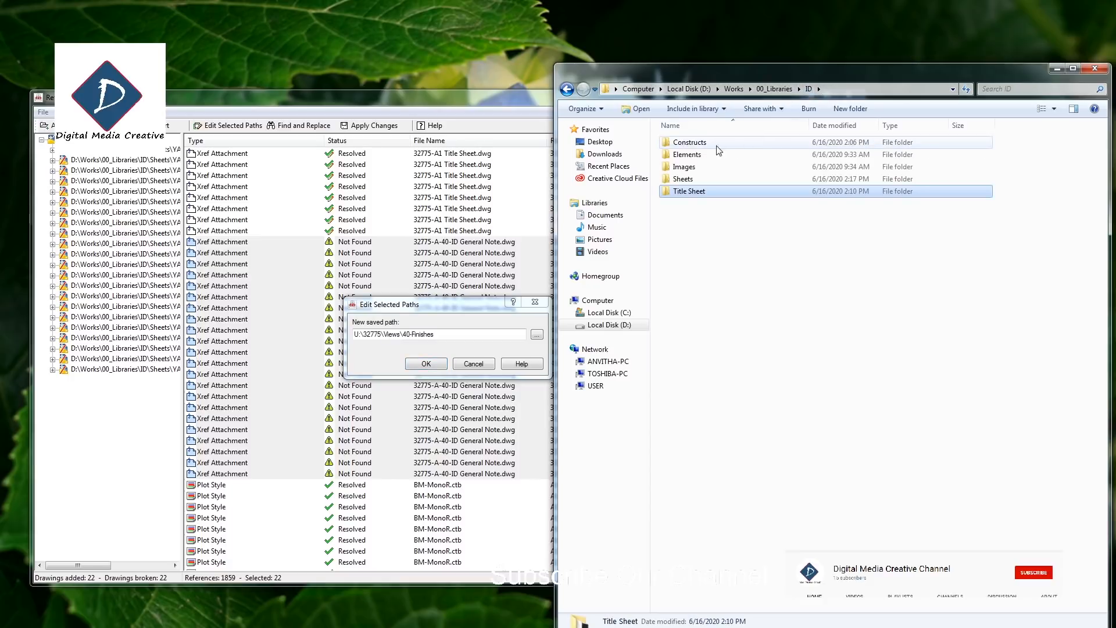
{"action": "double_click", "coordinate": [688, 142]}
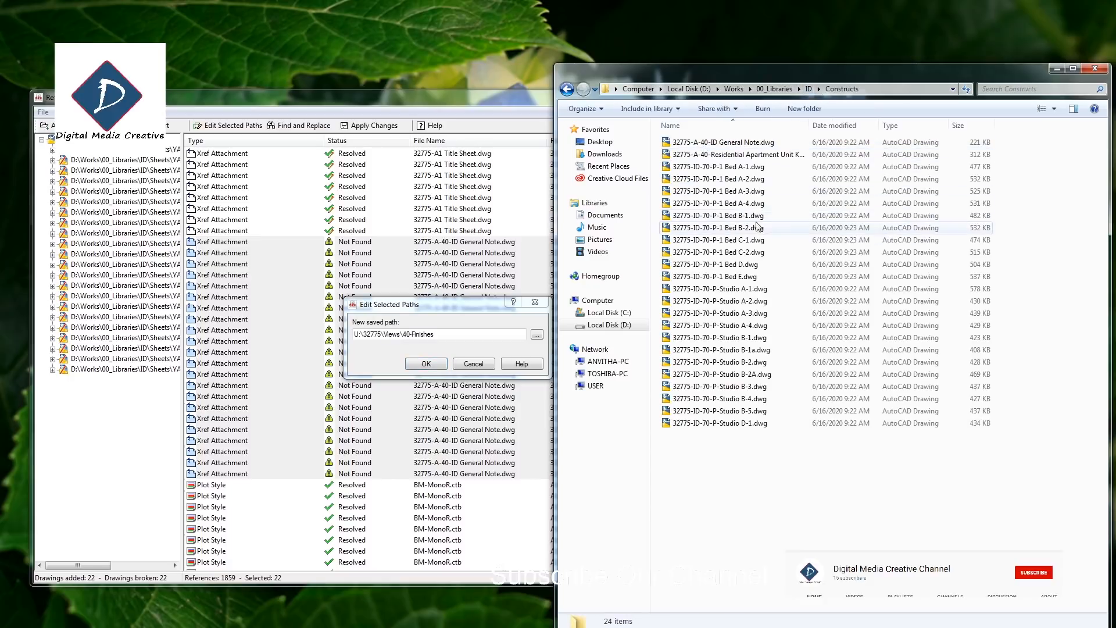
{"action": "left_click", "coordinate": [883, 90]}
{"action": "key", "text": "ctrl+c"}
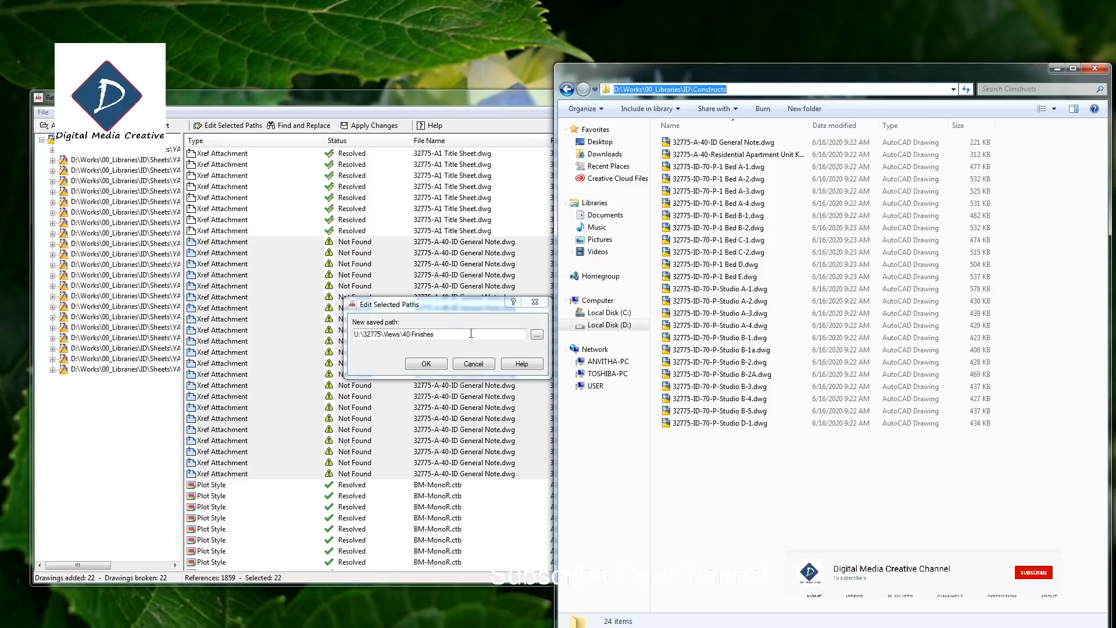
Step: Back in Reference Manager, set the selected General Note xrefs' saved path to D:\Works\00_Libraries\ID\Constructs
{"action": "left_click", "coordinate": [276, 334]}
{"action": "key", "text": "ctrl+v"}
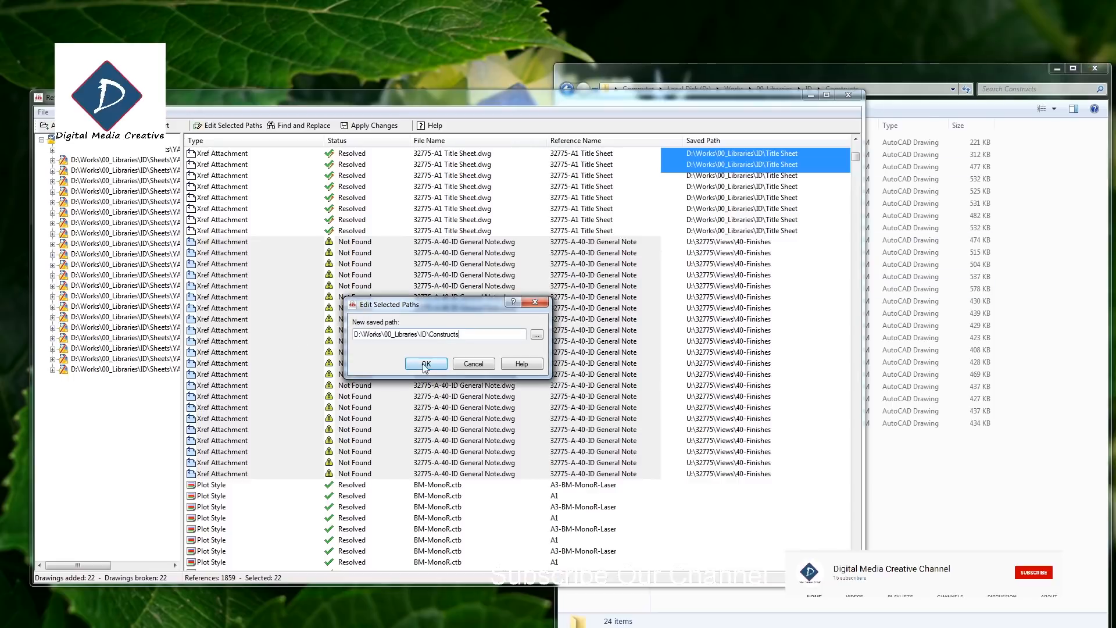
{"action": "left_click", "coordinate": [428, 364]}
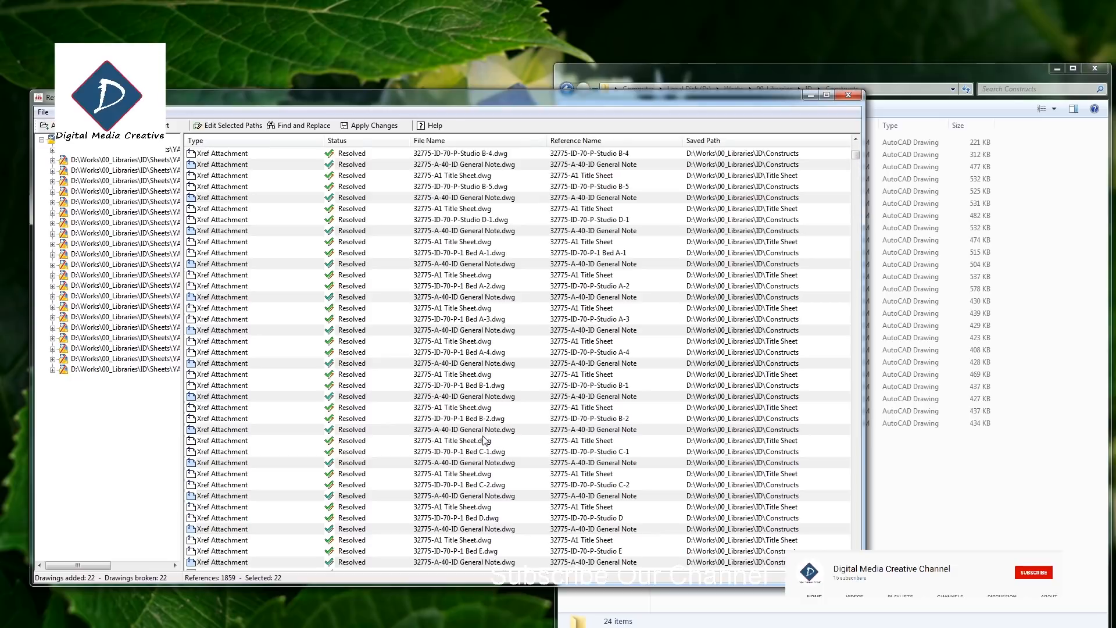
Step: Sort the reference list by type and status to check the xref attachments from the start of the list
{"action": "mouse_move", "coordinate": [855, 155]}
{"action": "left_mouse_down"}
{"action": "mouse_move", "coordinate": [856, 182]}
{"action": "mouse_move", "coordinate": [858, 145]}
{"action": "left_mouse_up"}
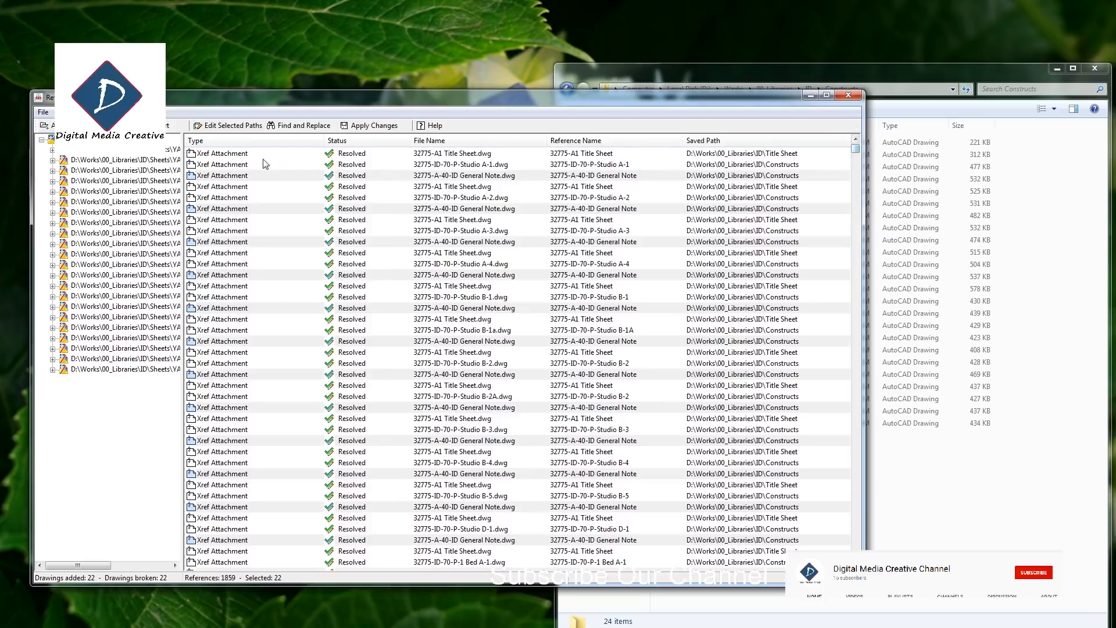
{"action": "left_click", "coordinate": [254, 141]}
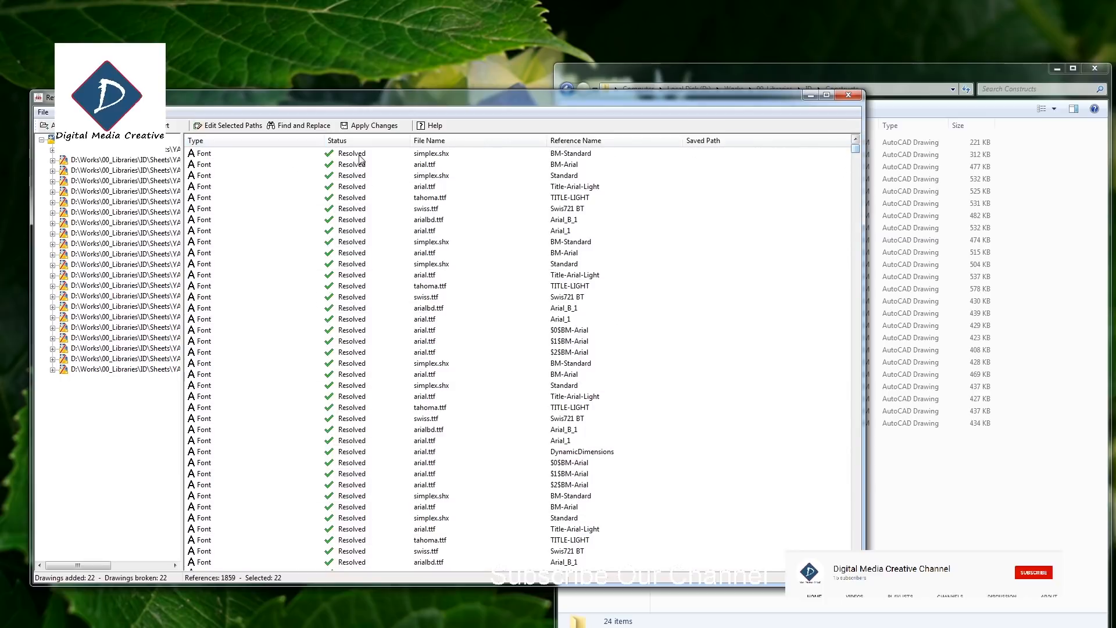
{"action": "left_click", "coordinate": [254, 142]}
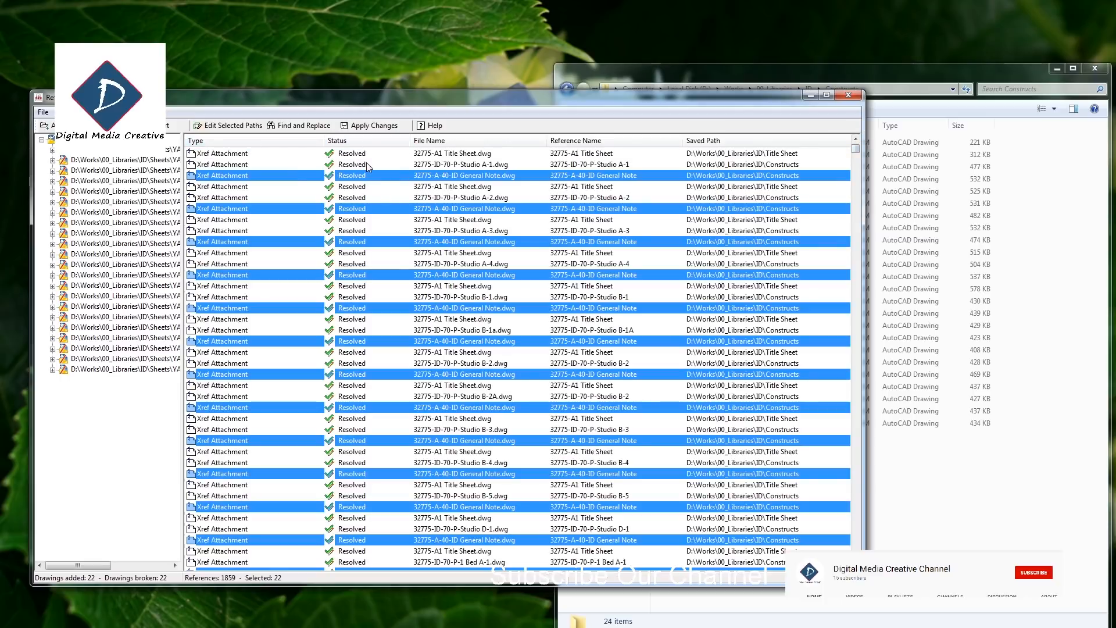
{"action": "left_click", "coordinate": [349, 142]}
{"action": "left_click", "coordinate": [269, 144]}
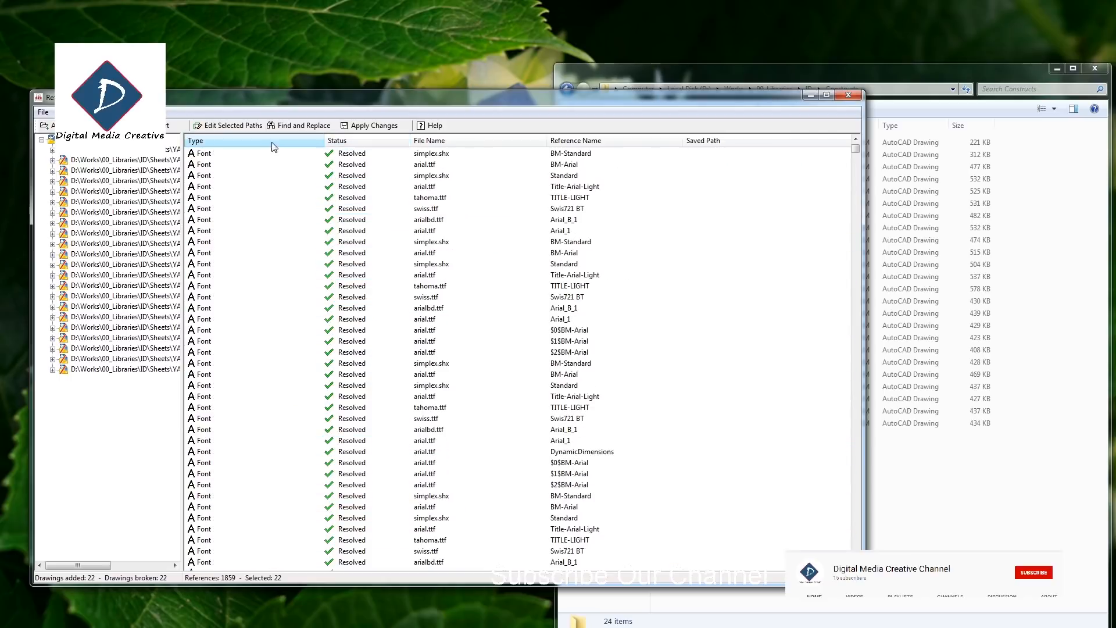
{"action": "left_click", "coordinate": [273, 144]}
{"action": "left_click", "coordinate": [363, 155]}
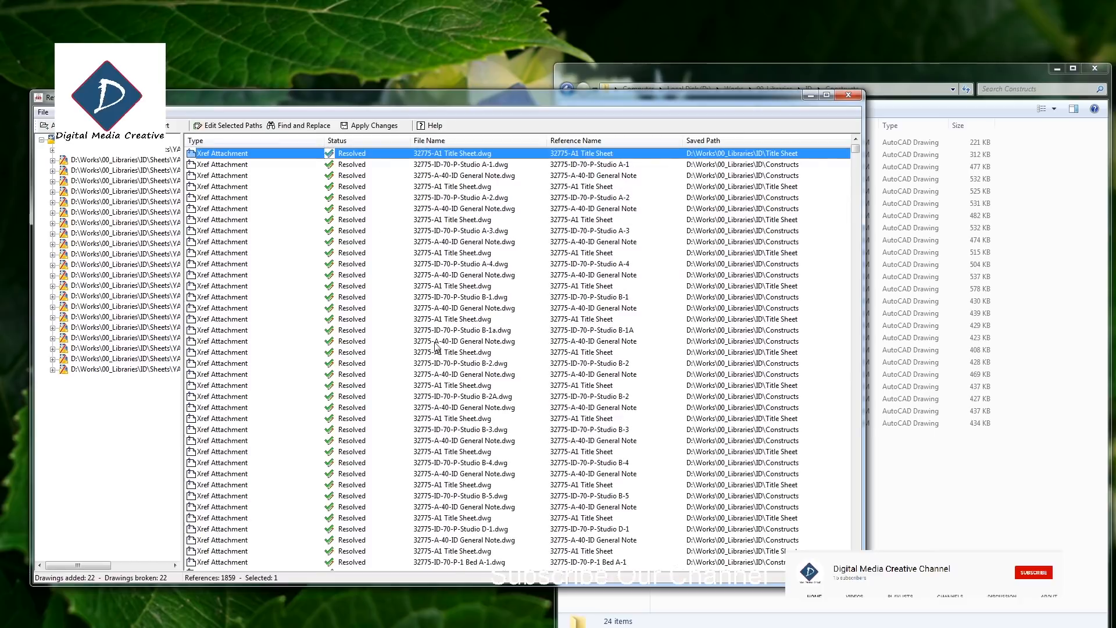
{"action": "left_click", "coordinate": [445, 308]}
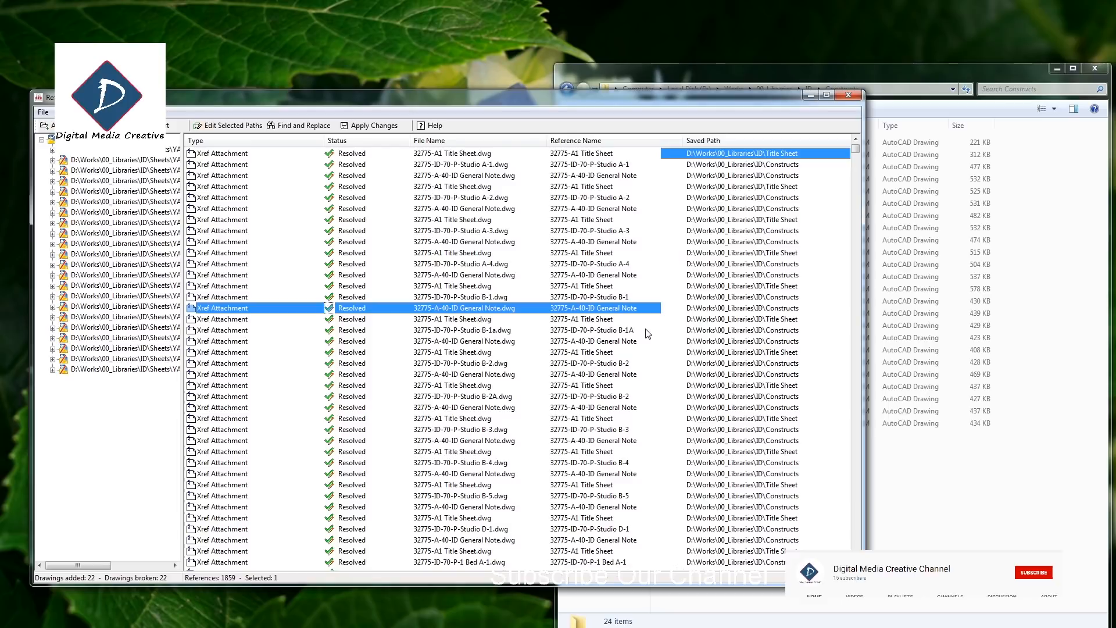
{"action": "left_click", "coordinate": [482, 154]}
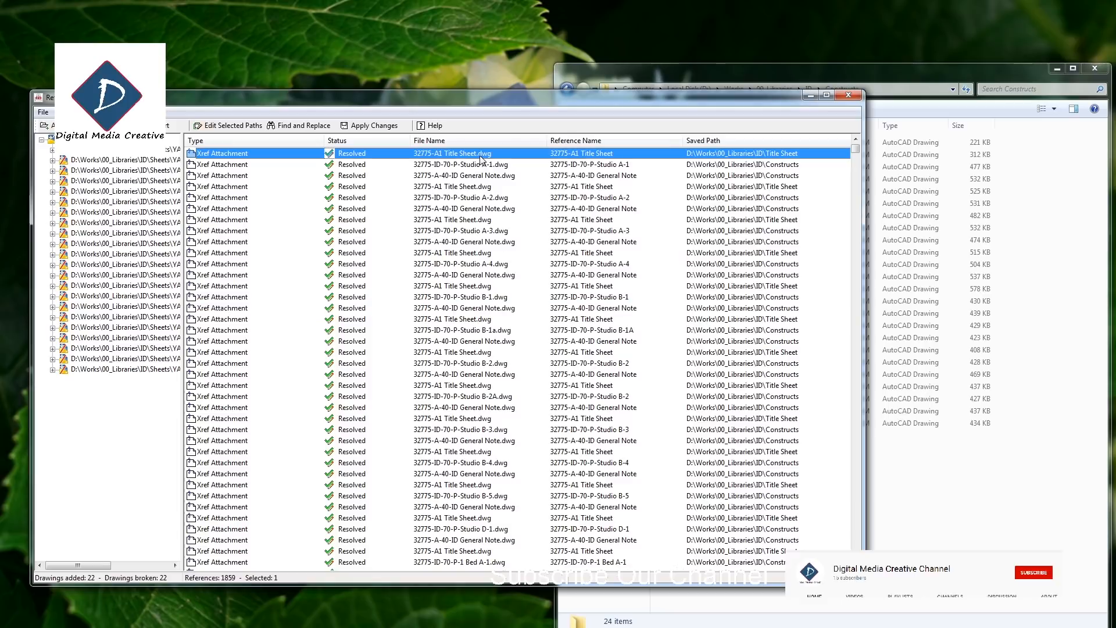
{"action": "left_click", "coordinate": [467, 290], "text": "shift"}
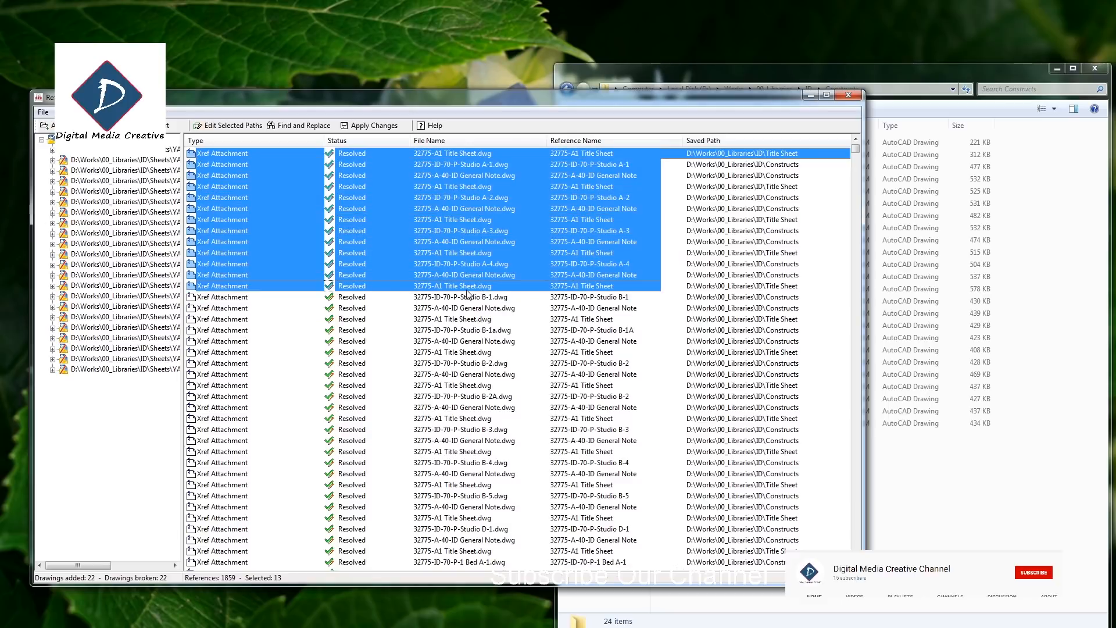
{"action": "left_click", "coordinate": [458, 462], "text": "shift"}
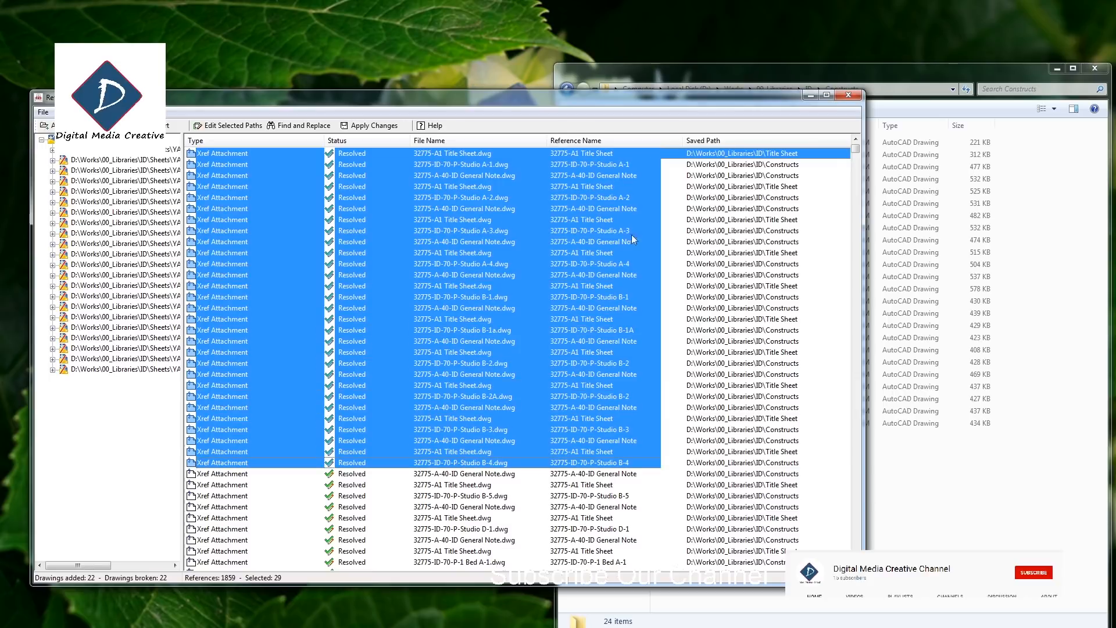
{"action": "left_click", "coordinate": [904, 482]}
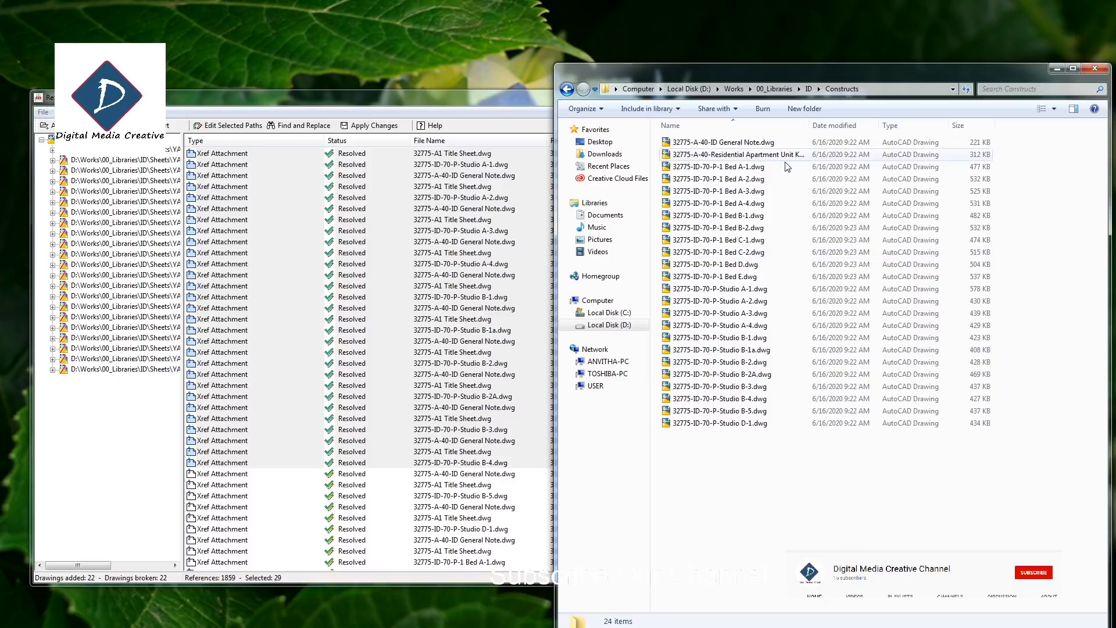
{"action": "left_click", "coordinate": [875, 91]}
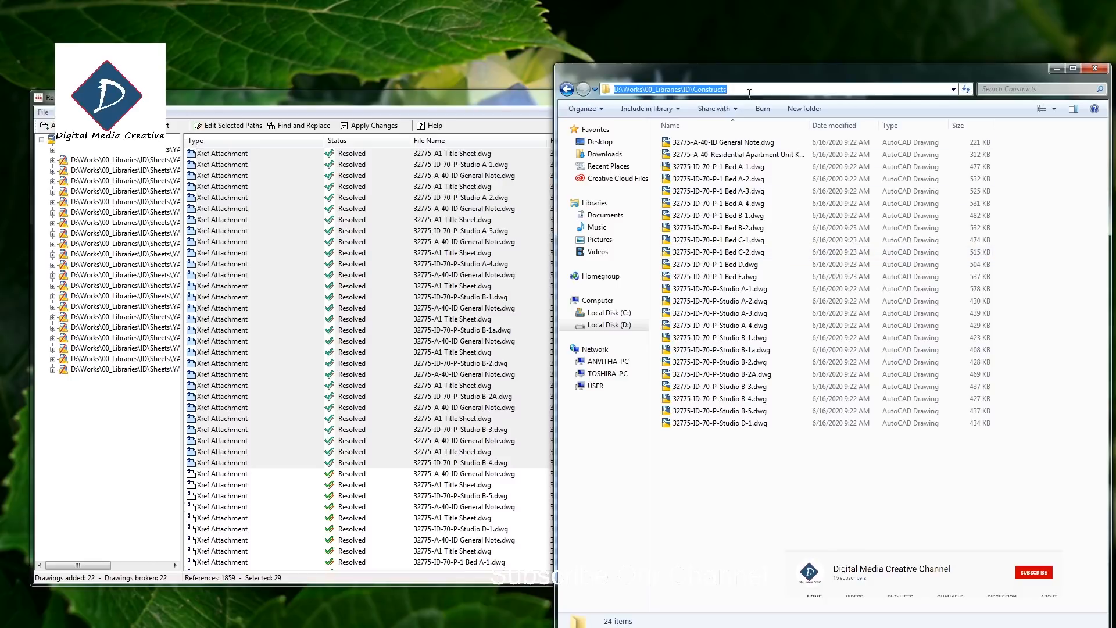
{"action": "left_click", "coordinate": [541, 108]}
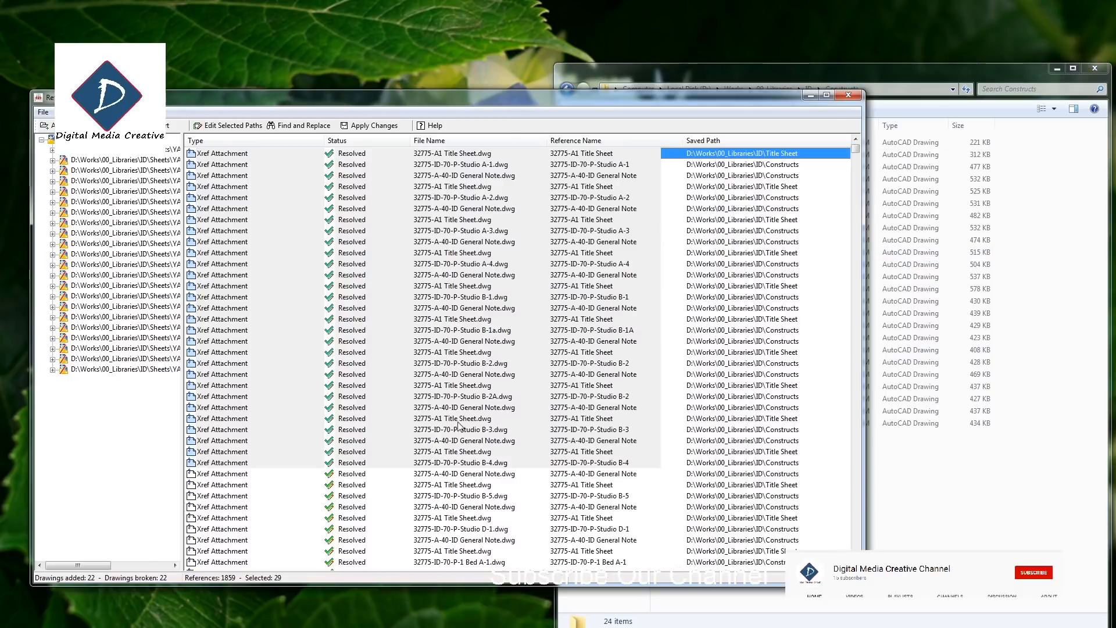
{"action": "left_click", "coordinate": [482, 409]}
Step: Examine the reference list from the xref attachments down to the plot styles for any unresolved entries
{"action": "scroll", "coordinate": [499, 453], "scroll_direction": "down", "scroll_amount": 5}
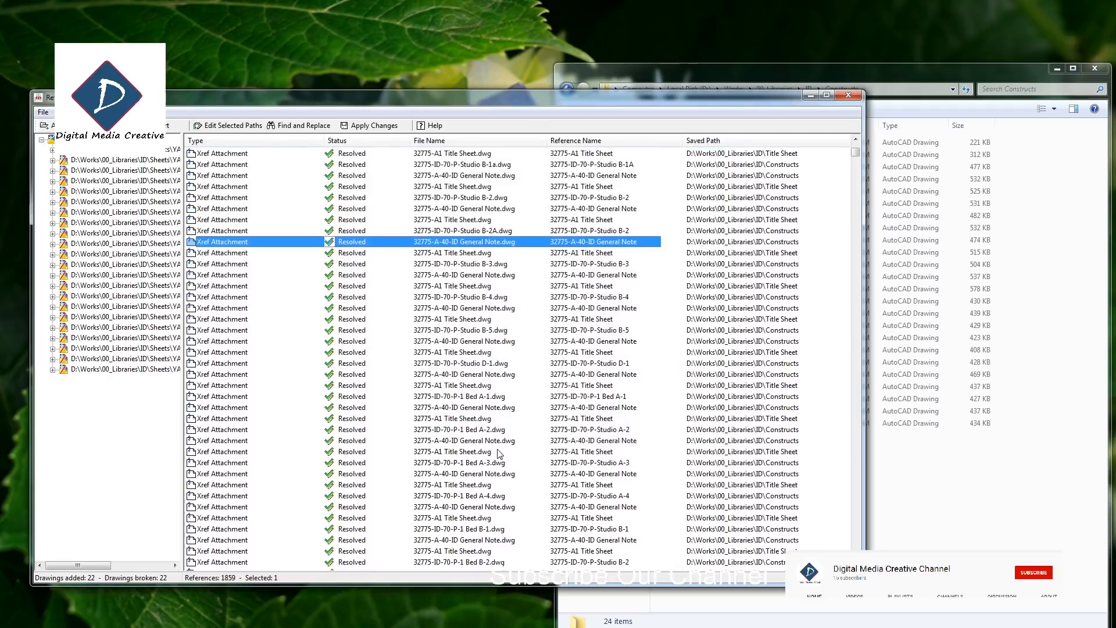
{"action": "scroll", "coordinate": [498, 454], "scroll_direction": "down", "scroll_amount": 20}
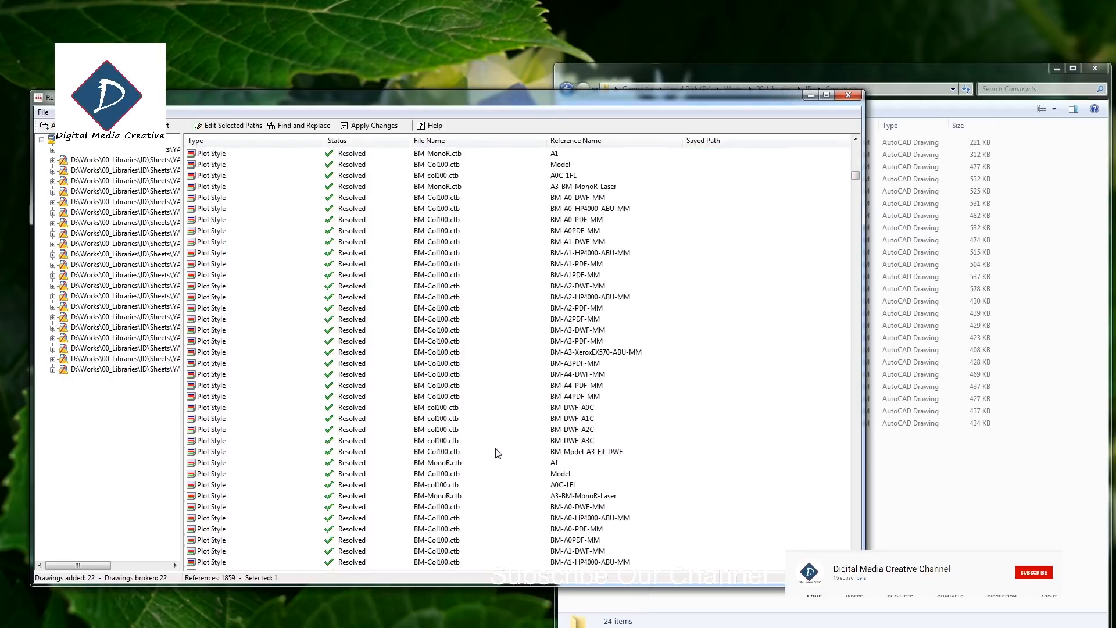
{"action": "scroll", "coordinate": [498, 453], "scroll_direction": "down", "scroll_amount": 2}
{"action": "left_click_drag", "start_coordinate": [855, 187], "coordinate": [871, 151]}
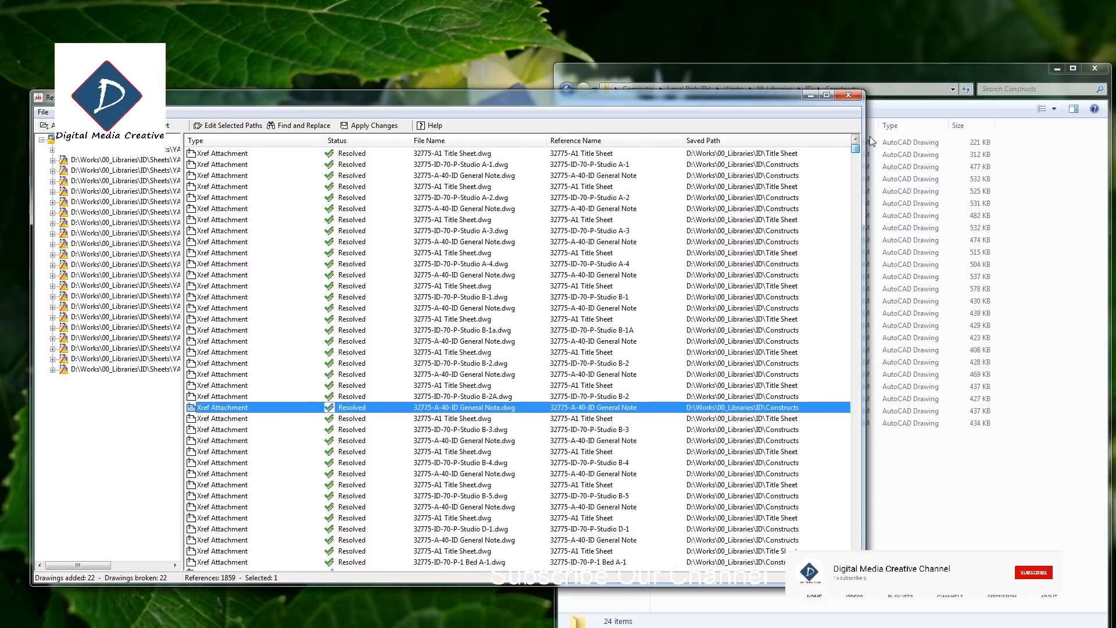
{"action": "mouse_move", "coordinate": [872, 141]}
{"action": "left_mouse_down"}
{"action": "mouse_move", "coordinate": [862, 538]}
{"action": "mouse_move", "coordinate": [856, 146]}
{"action": "left_mouse_up"}
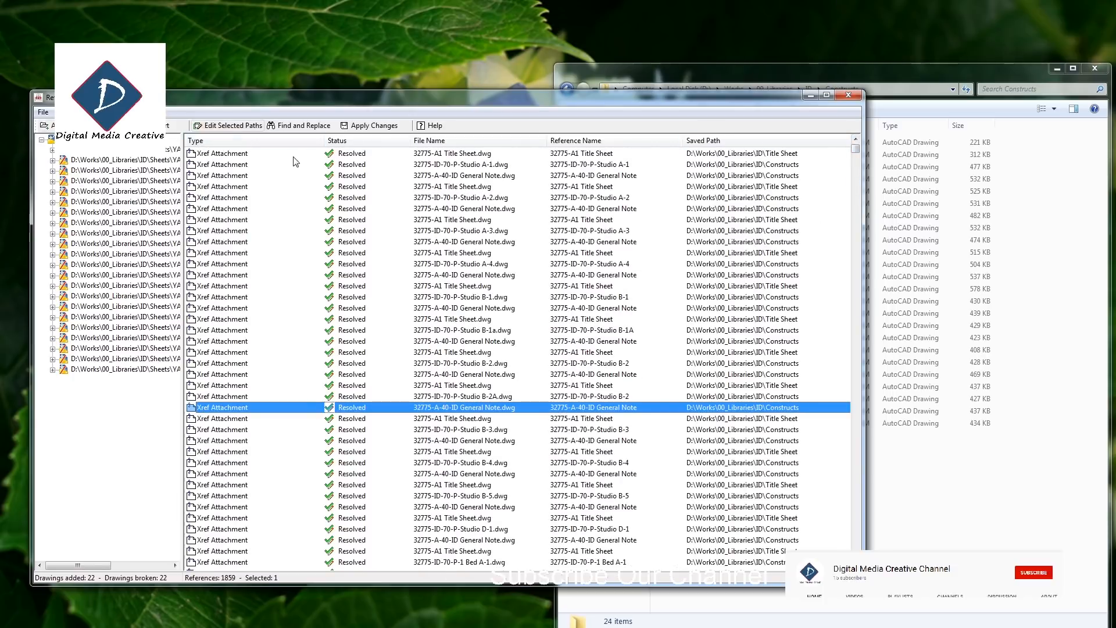
Step: Apply the path changes to all drawings, accepting the AutoCAD 2018 format update, and close Reference Manager
{"action": "left_click", "coordinate": [373, 126]}
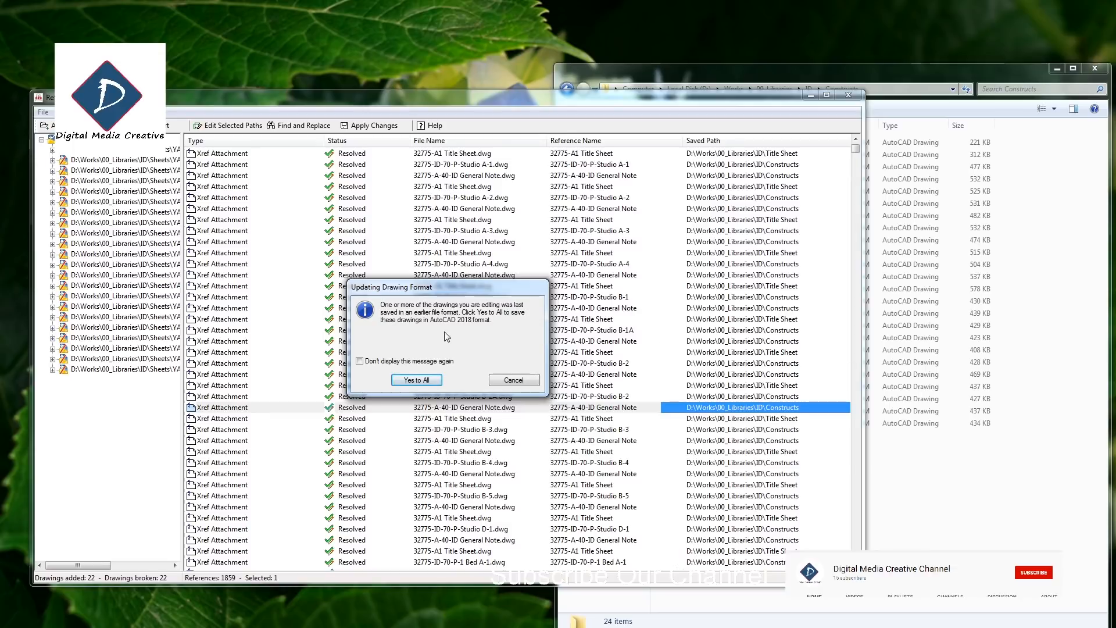
{"action": "left_click", "coordinate": [420, 381]}
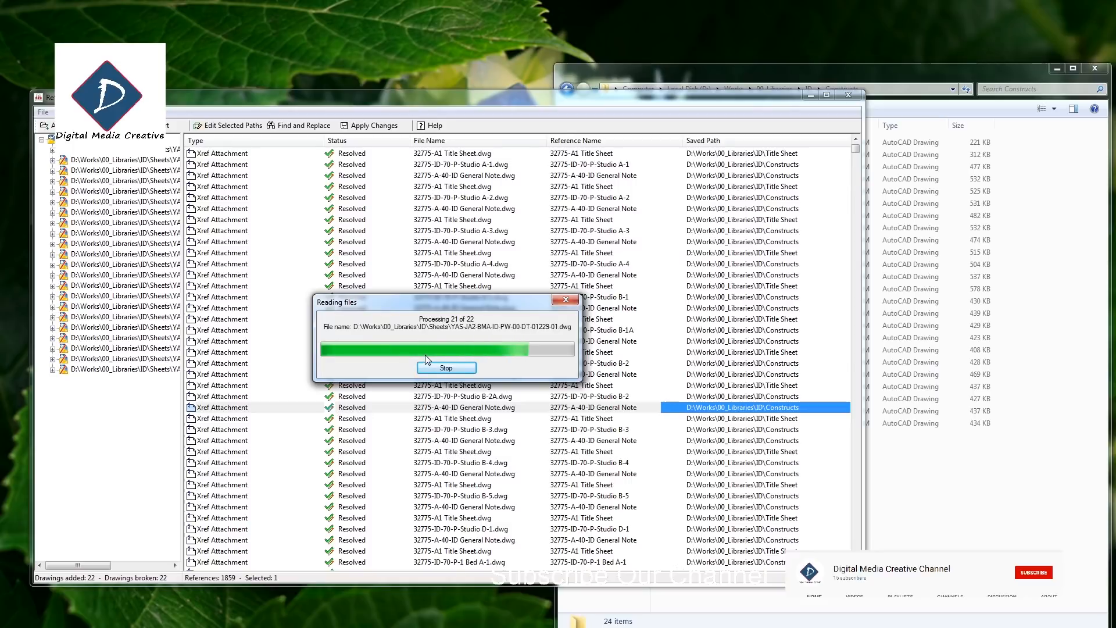
{"action": "left_click", "coordinate": [395, 374]}
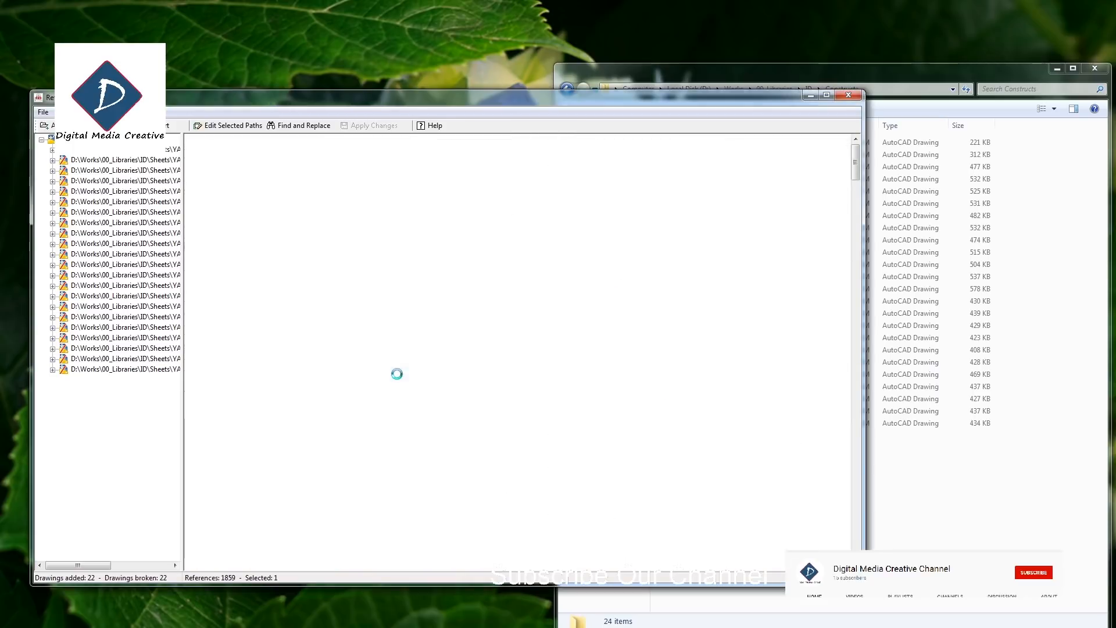
{"action": "left_click", "coordinate": [855, 99]}
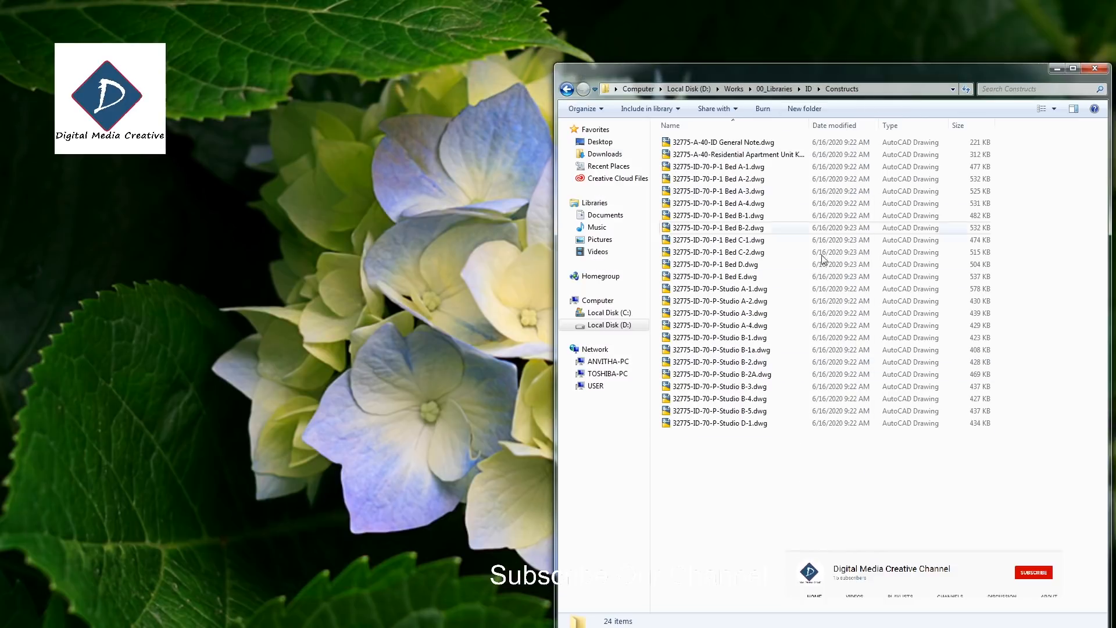
Step: Open the Sheets folder under ID in Windows Explorer and look through its sheet drawings
{"action": "left_click", "coordinate": [809, 89]}
{"action": "left_click", "coordinate": [690, 185]}
{"action": "double_click", "coordinate": [690, 183]}
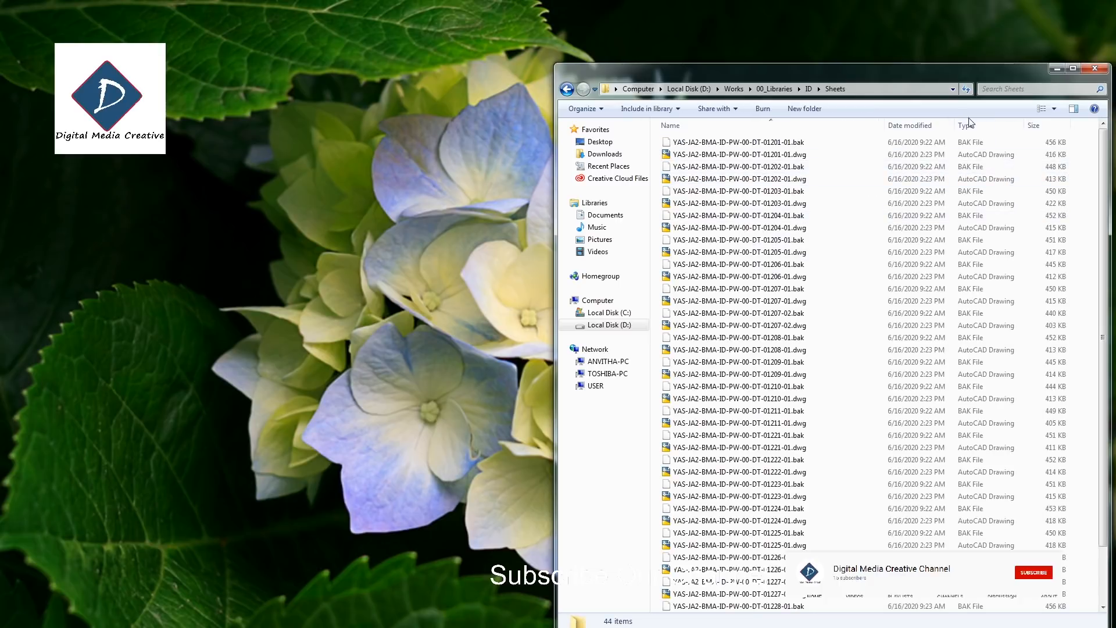
{"action": "left_click", "coordinate": [755, 496]}
{"action": "scroll", "coordinate": [848, 420], "scroll_direction": "down", "scroll_amount": 2}
{"action": "scroll", "coordinate": [848, 421], "scroll_direction": "up", "scroll_amount": 2}
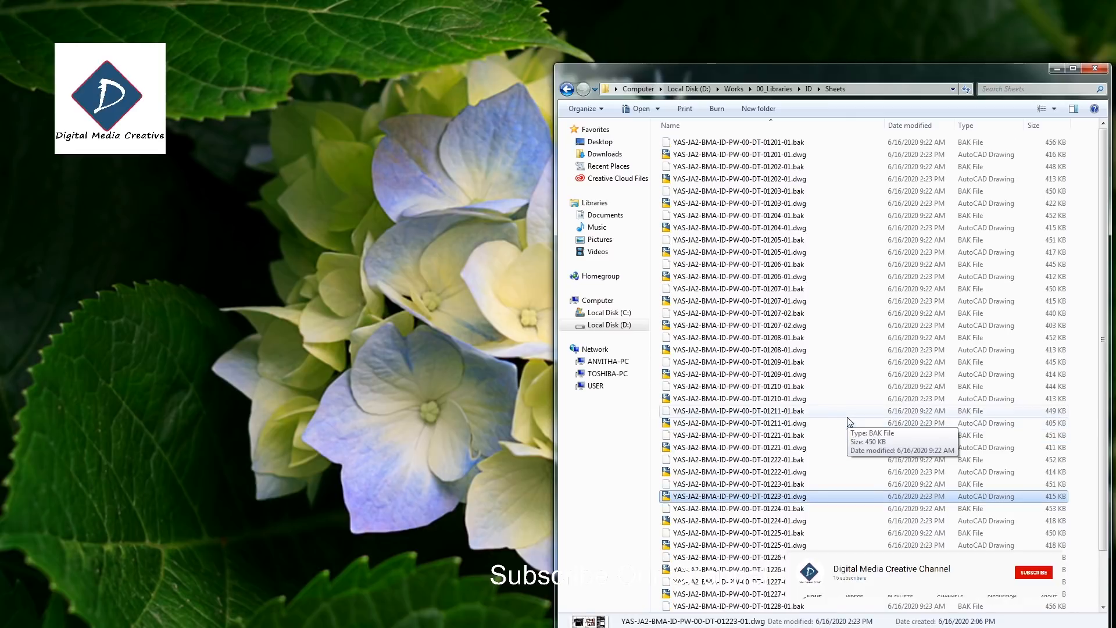
Step: Open YAS-JA2-BMA-ID-PW-00-DT-01201-01.dwg in AutoCAD and bring up its External References palette
{"action": "left_click", "coordinate": [779, 156]}
{"action": "double_click", "coordinate": [779, 156]}
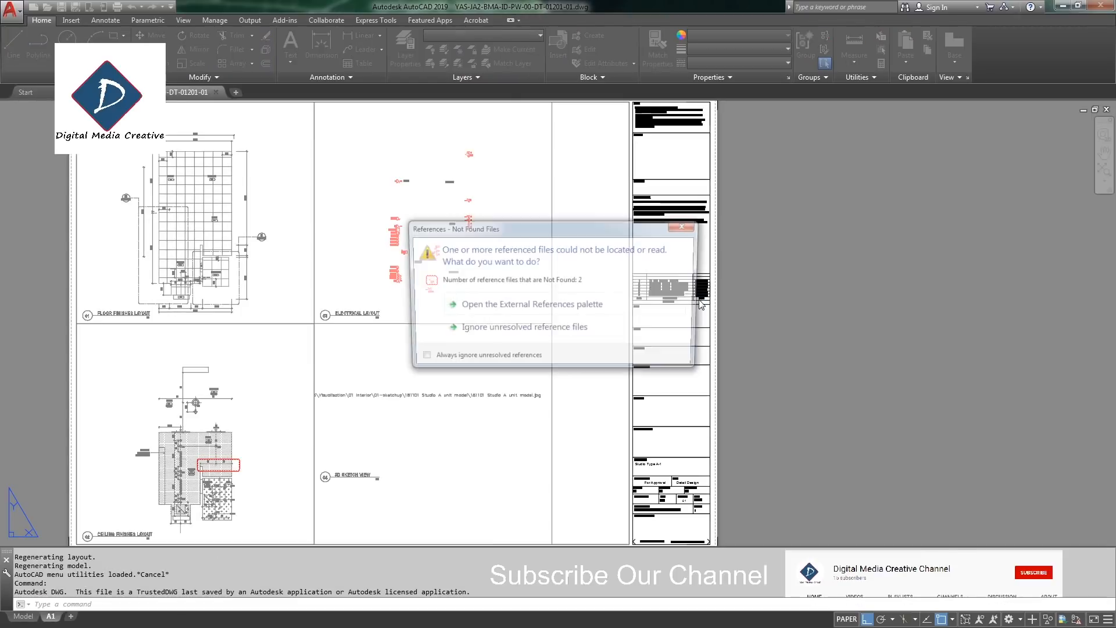
{"action": "left_click", "coordinate": [531, 308]}
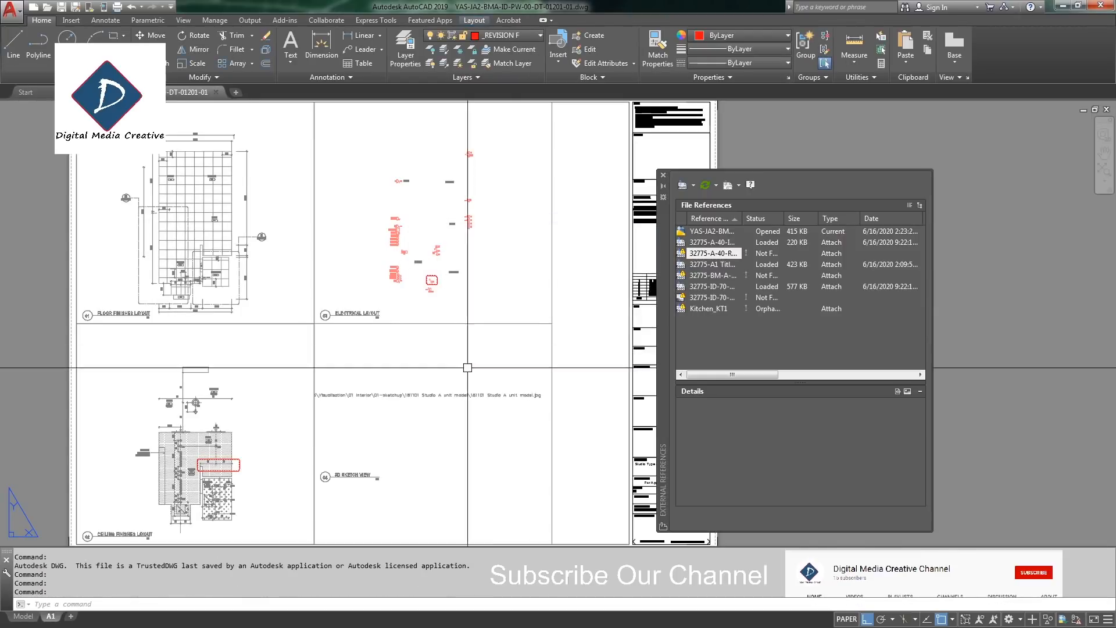